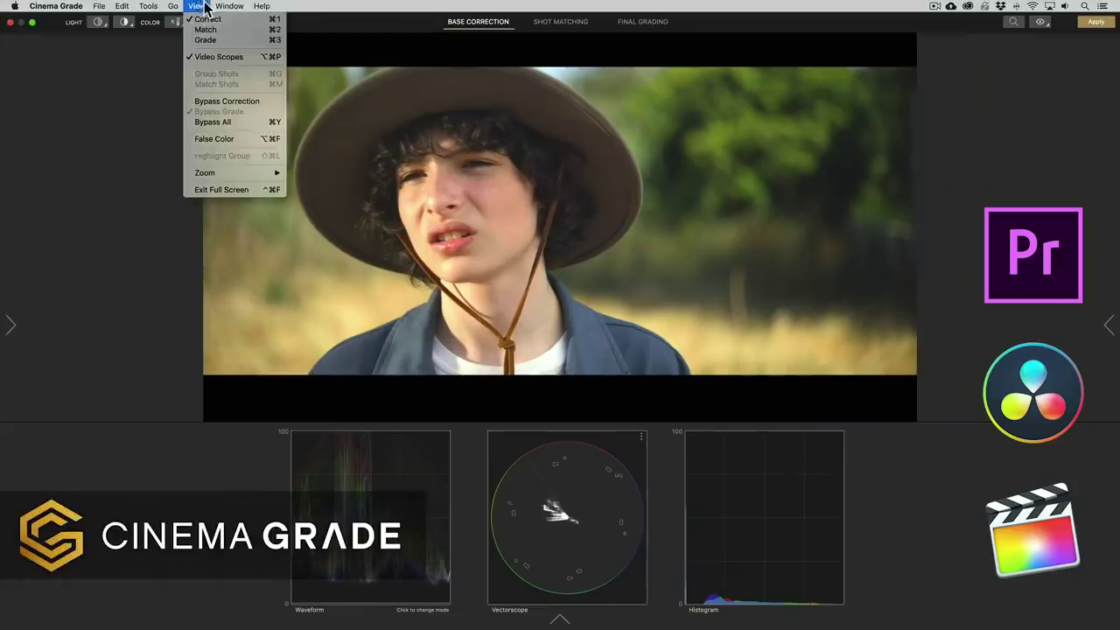
Step: With False Color on, darken the tones toward blue using Shadows/Midtones/Highlights, then turn False Color off
left_click(246, 138)
left_click(83, 35)
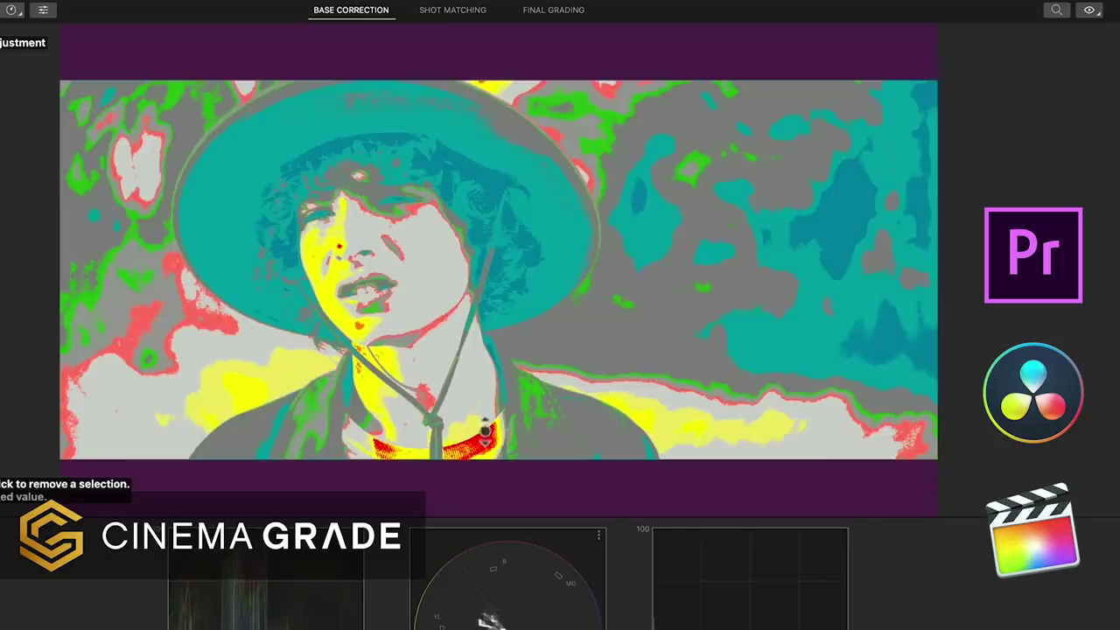
left_click_drag(545, 358, 549, 400)
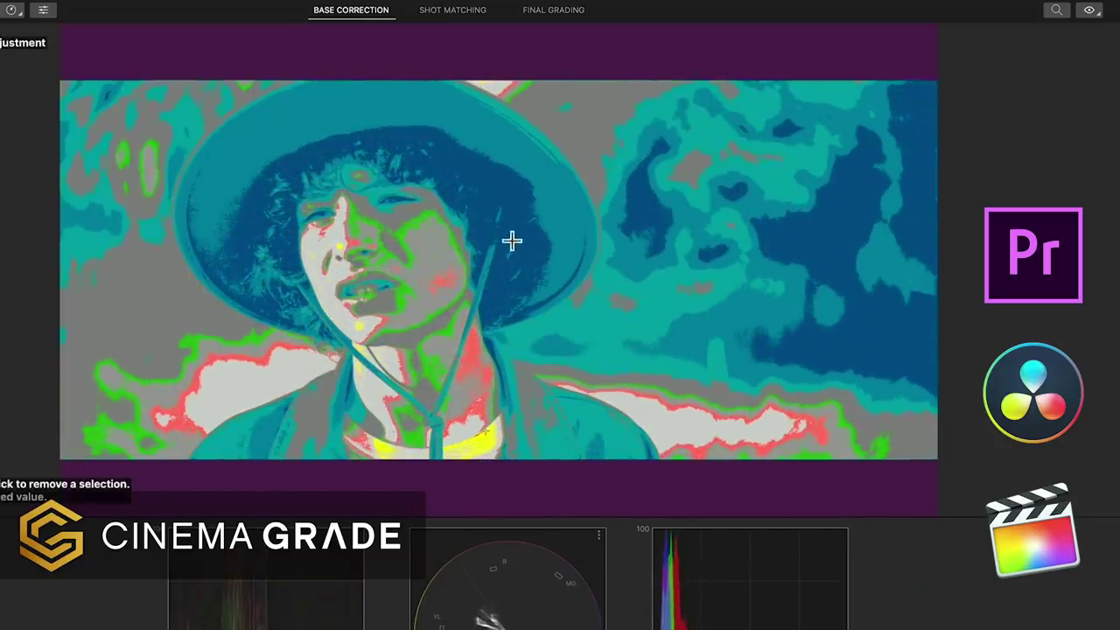
left_click_drag(513, 238, 513, 240)
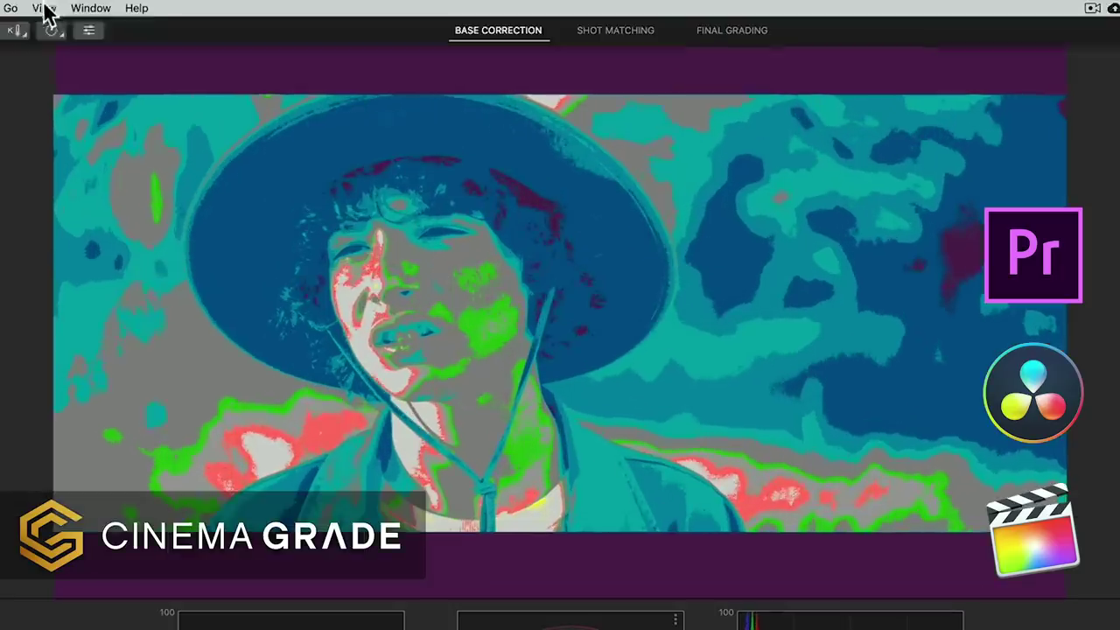
left_click(44, 8)
left_click(125, 196)
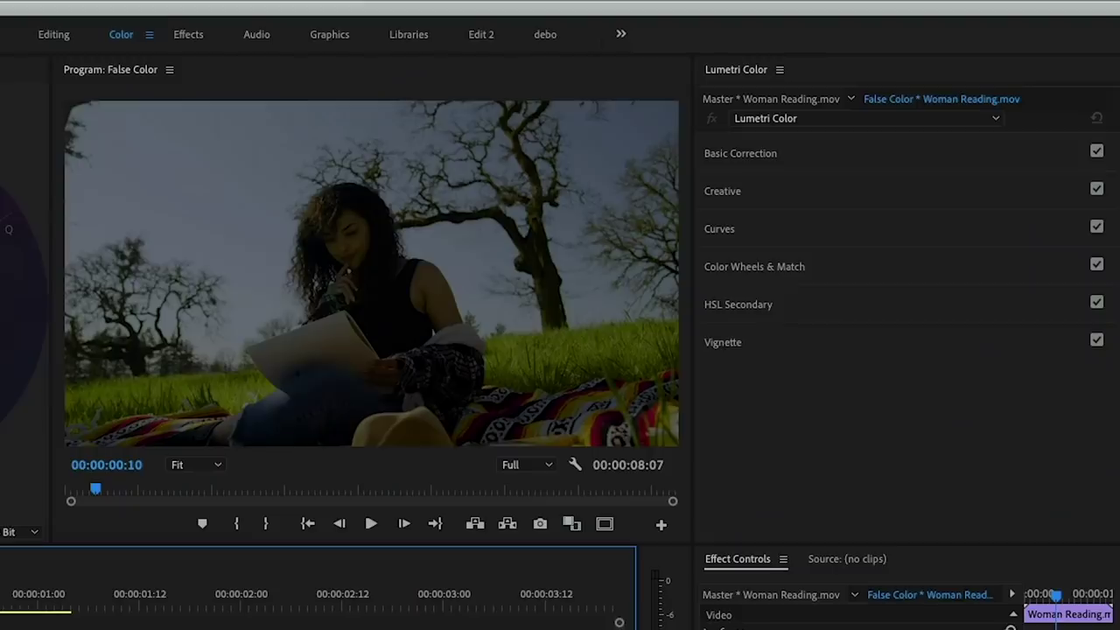
Step: Load False Color LUT.cube from disk as the Basic Correction Input LUT
left_click(731, 151)
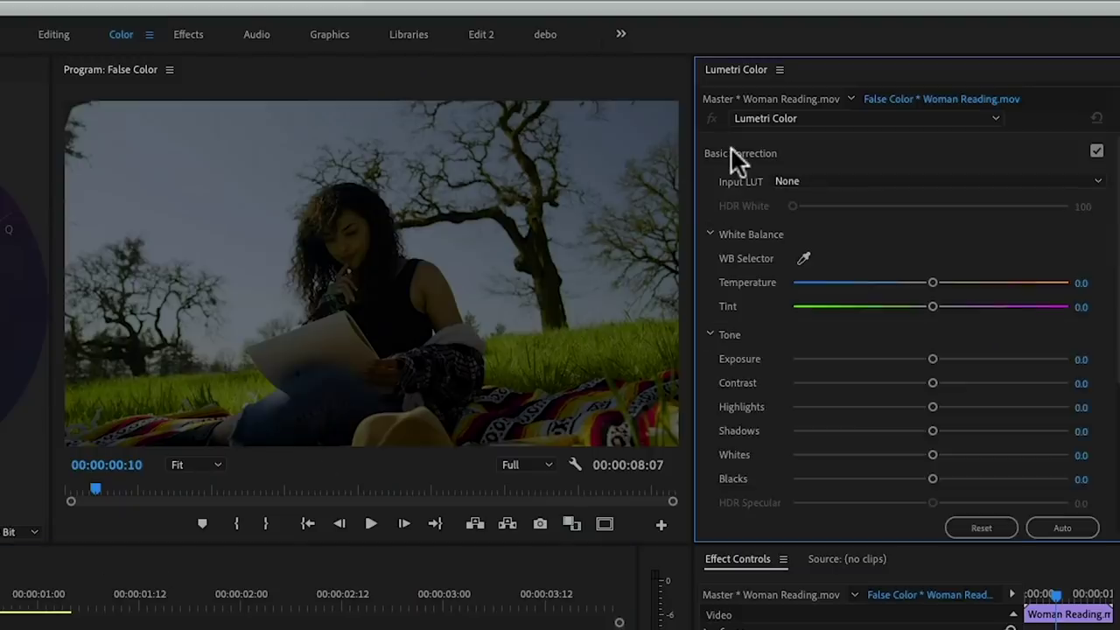
left_click(854, 178)
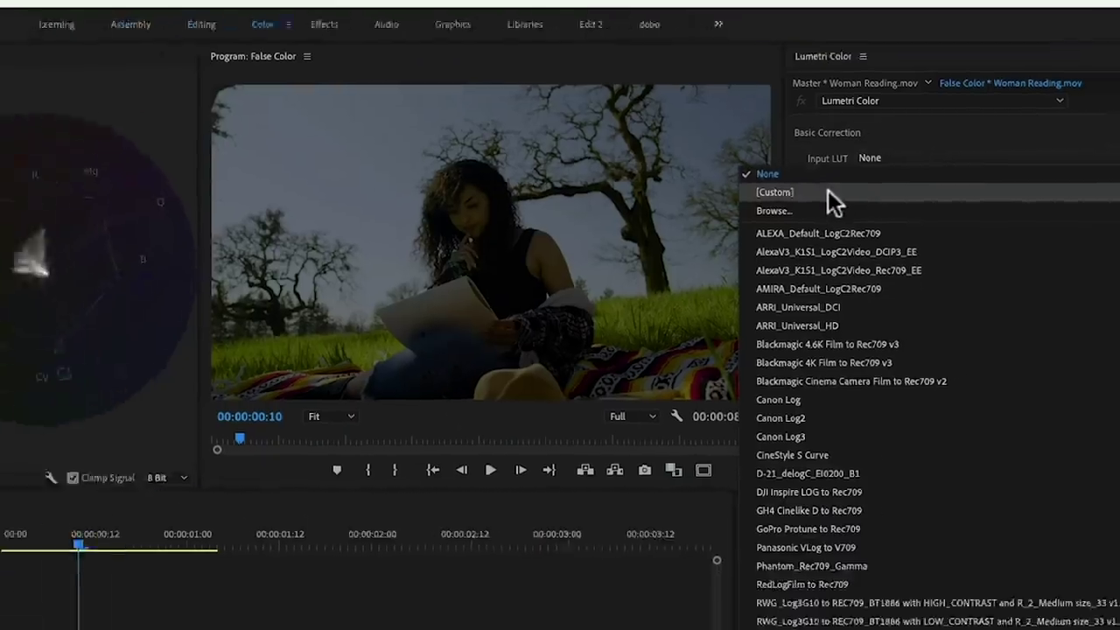
left_click(700, 239)
left_click(343, 70)
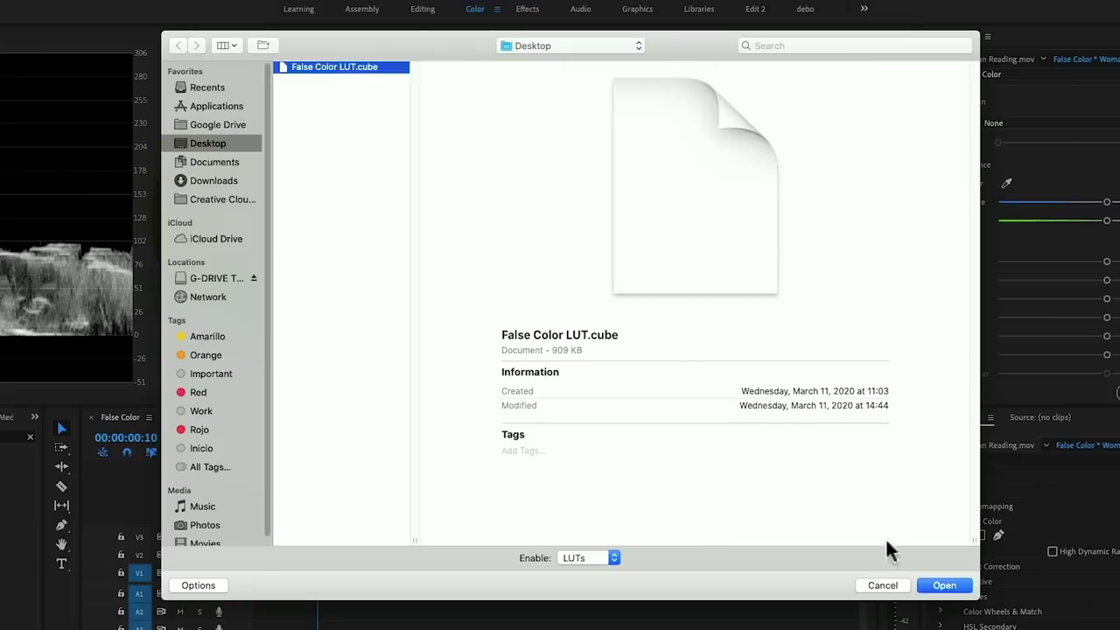
left_click(927, 586)
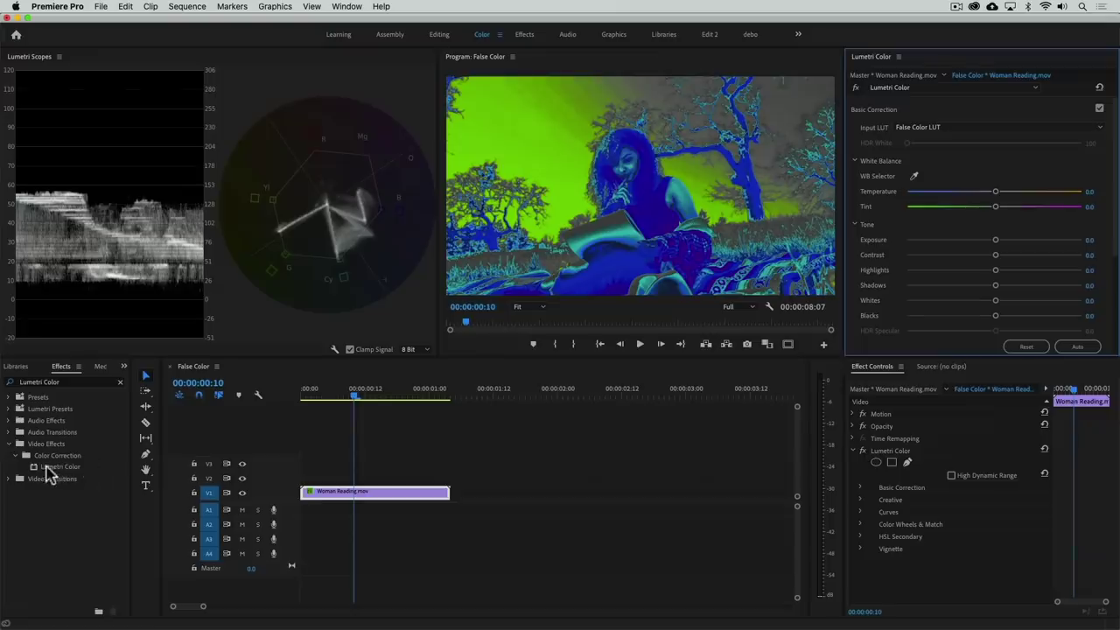
Step: Add a second Lumetri Color above the LUT effect and expand its Basic Correction
left_click_drag(48, 472, 891, 449)
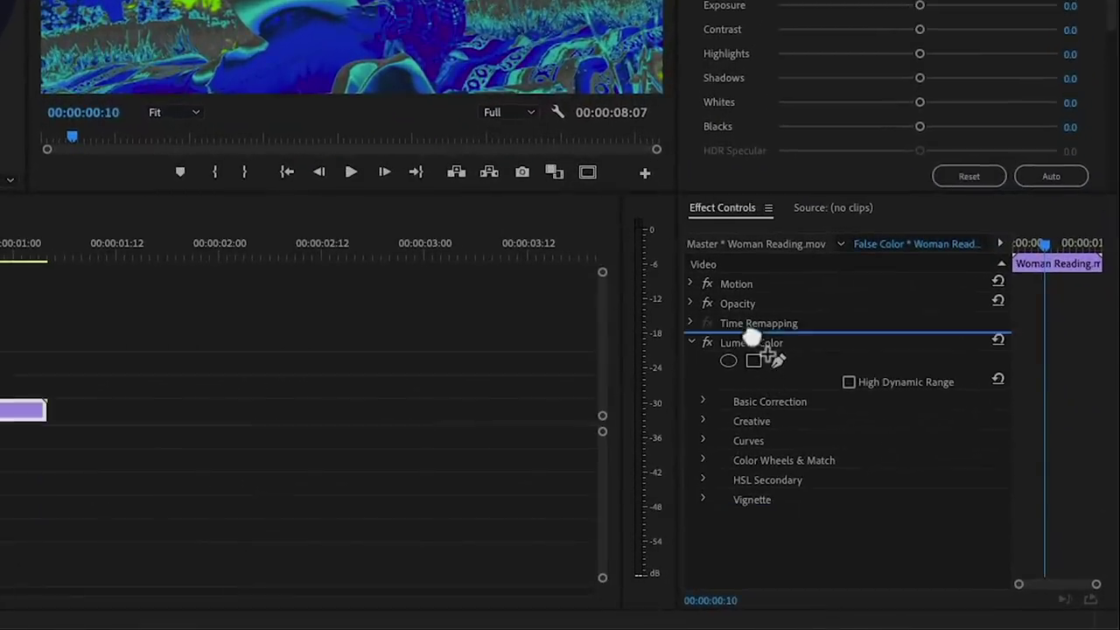
left_click_drag(753, 336, 750, 330)
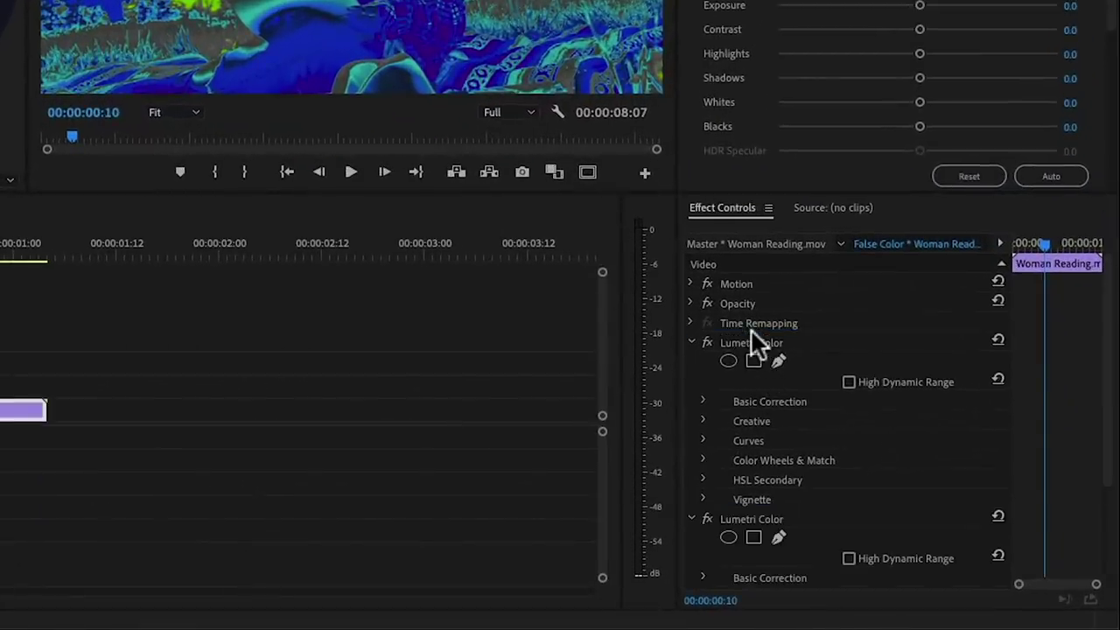
left_click(703, 401)
left_click_drag(1111, 339, 1106, 426)
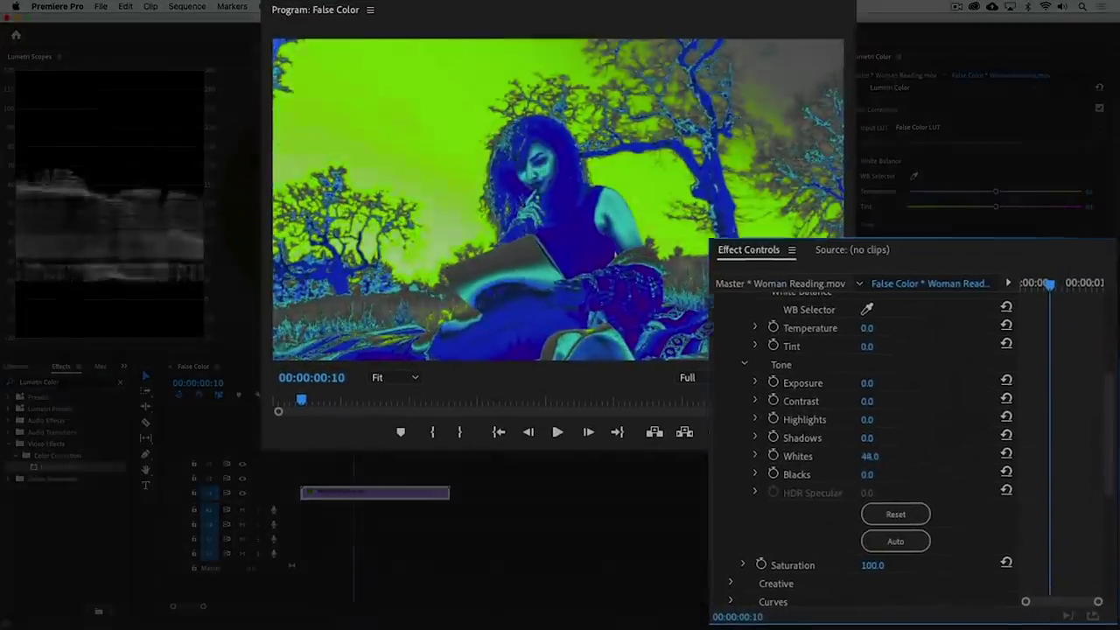
Step: Brighten the clip with Whites 150, Highlights 120 and Shadows 77, testing Blacks and Exposure
mouse_move(893, 461)
left_mouse_down()
mouse_move(928, 461)
mouse_move(885, 460)
left_mouse_up()
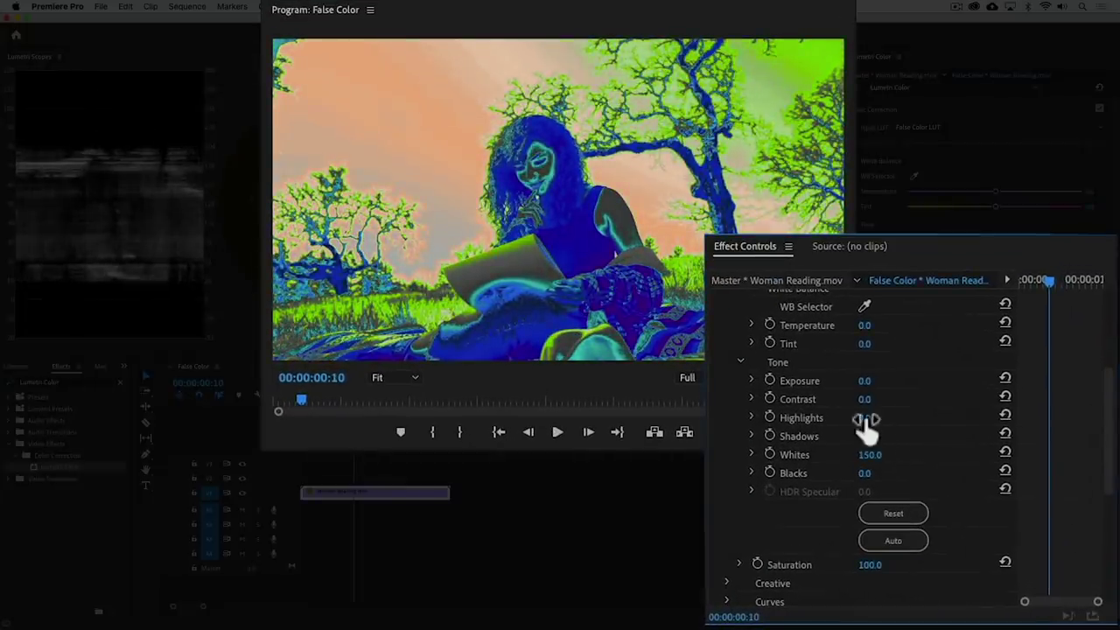
left_click_drag(863, 417, 884, 436)
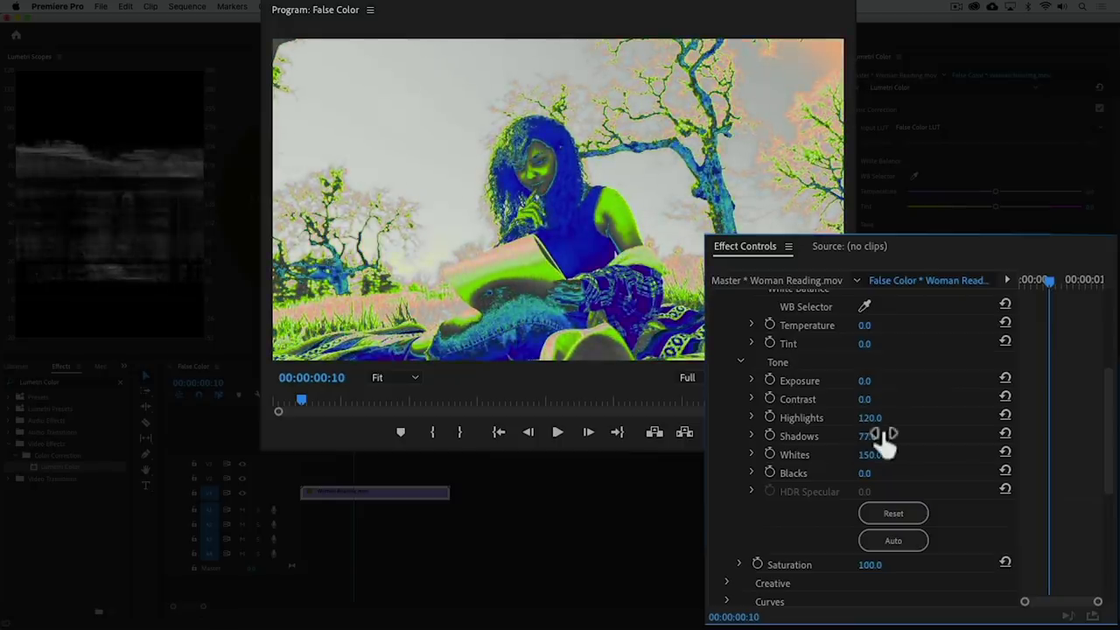
left_click_drag(866, 472, 870, 472)
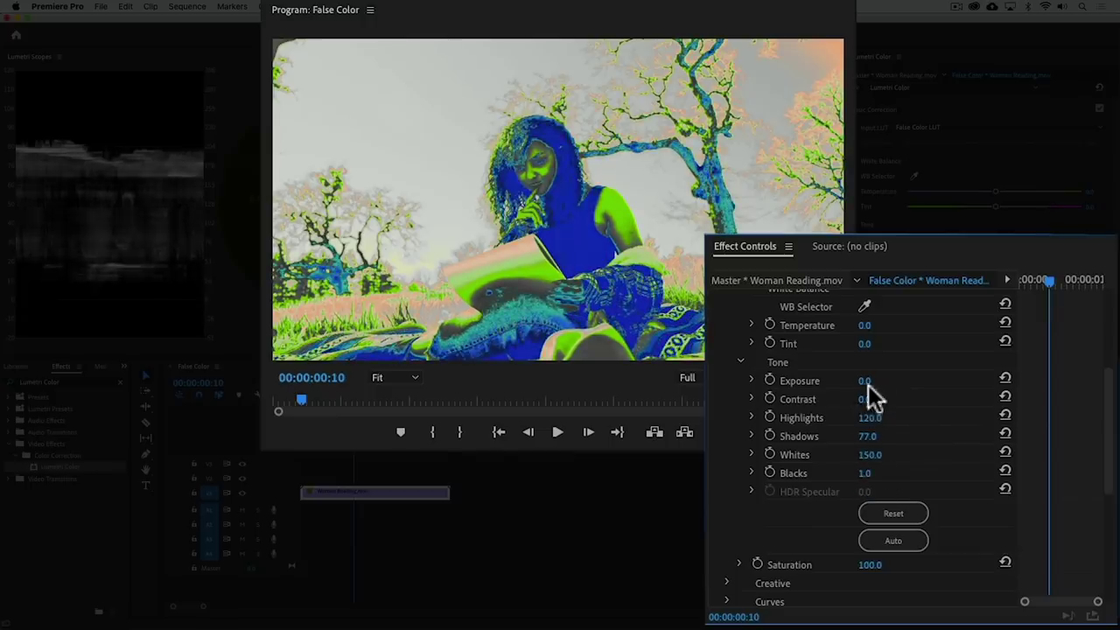
left_click_drag(864, 381, 879, 381)
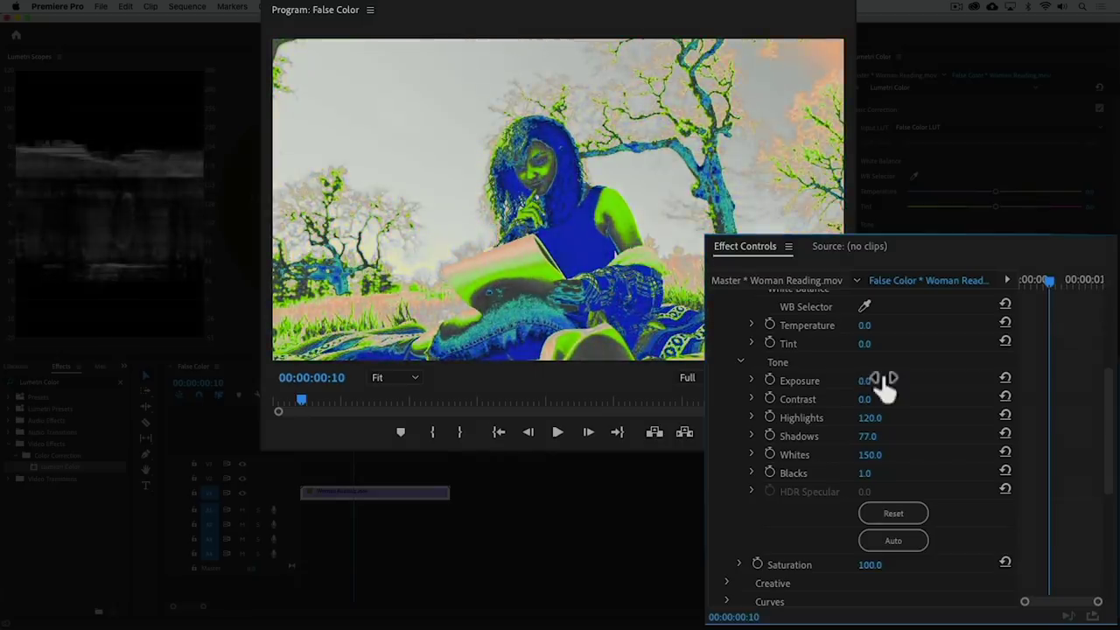
left_click_drag(865, 474, 796, 473)
key("super+z")
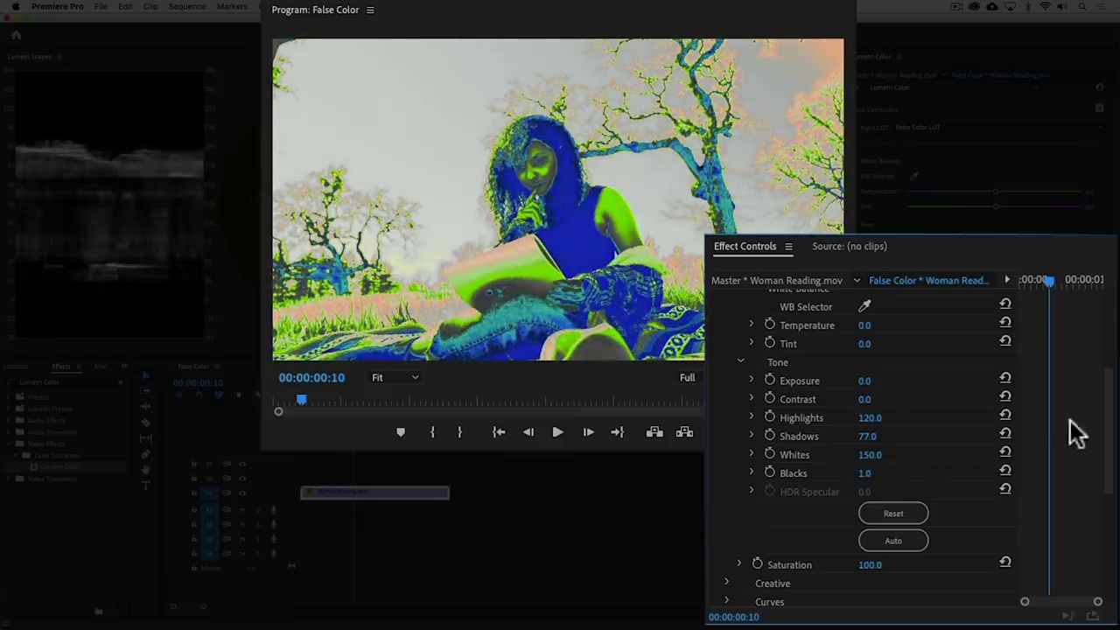
Step: Collapse both Lumetri Color effects and switch off the false-colour LUT effect
left_click_drag(1107, 426, 1107, 341)
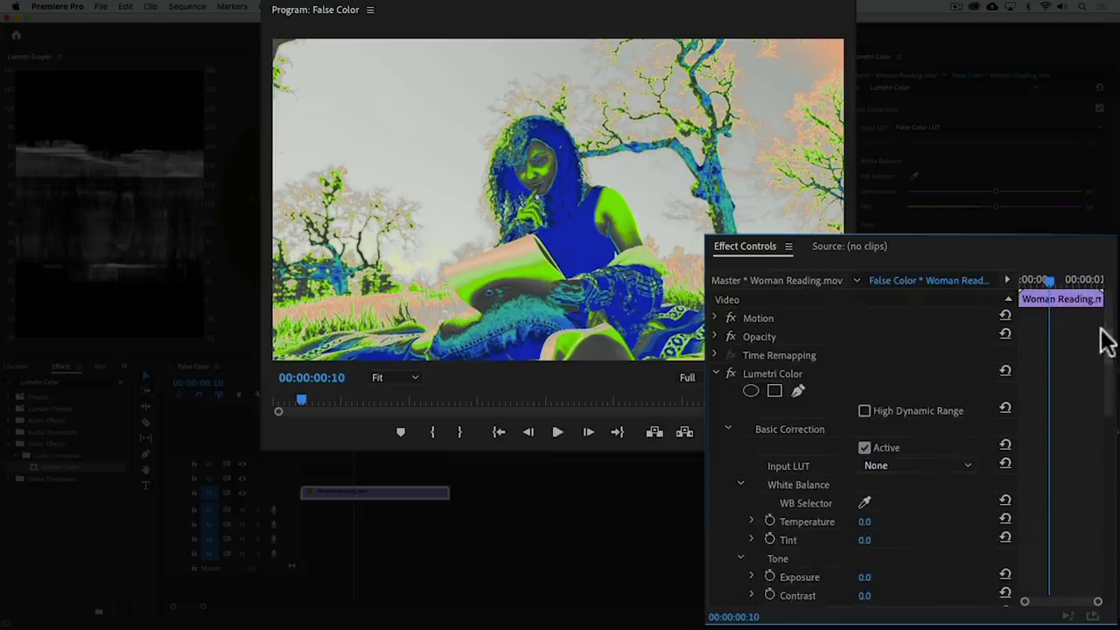
left_click(720, 375)
key("super+c")
key("super+v")
left_click(716, 392)
left_click(729, 393)
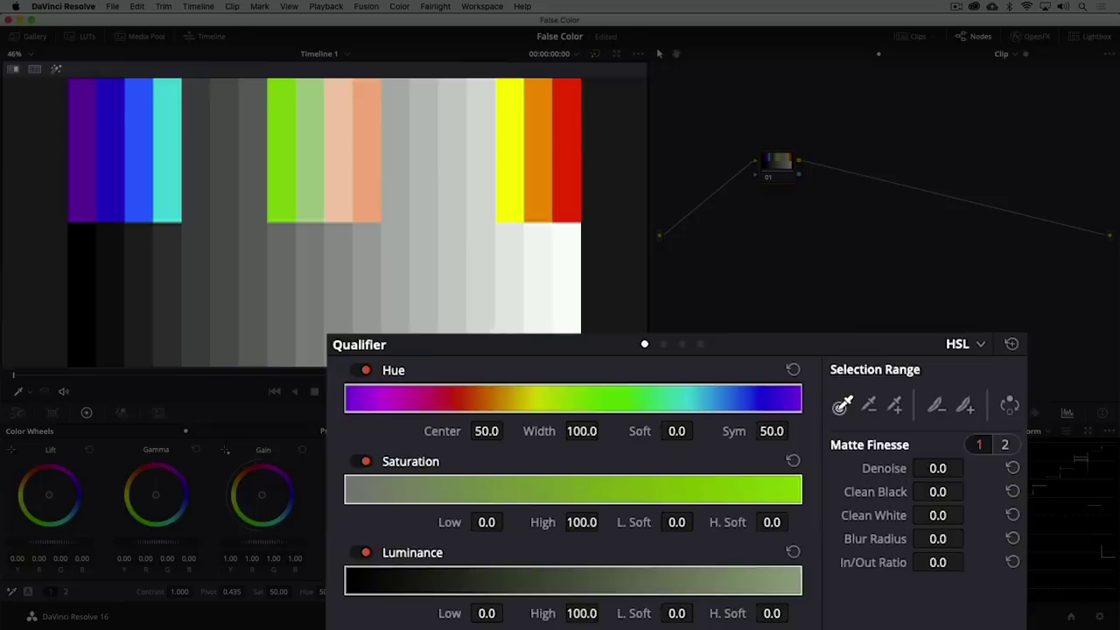
Step: Sample the dark grey bar with highlight preview on, disabling Hue and Saturation qualification
left_click(91, 301)
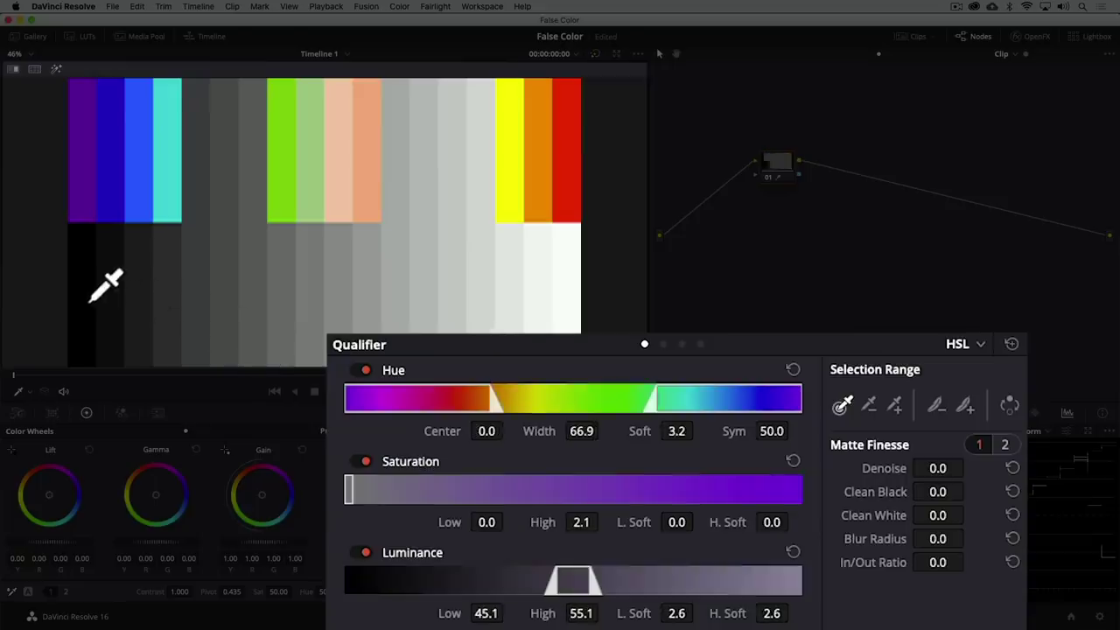
left_click(55, 70)
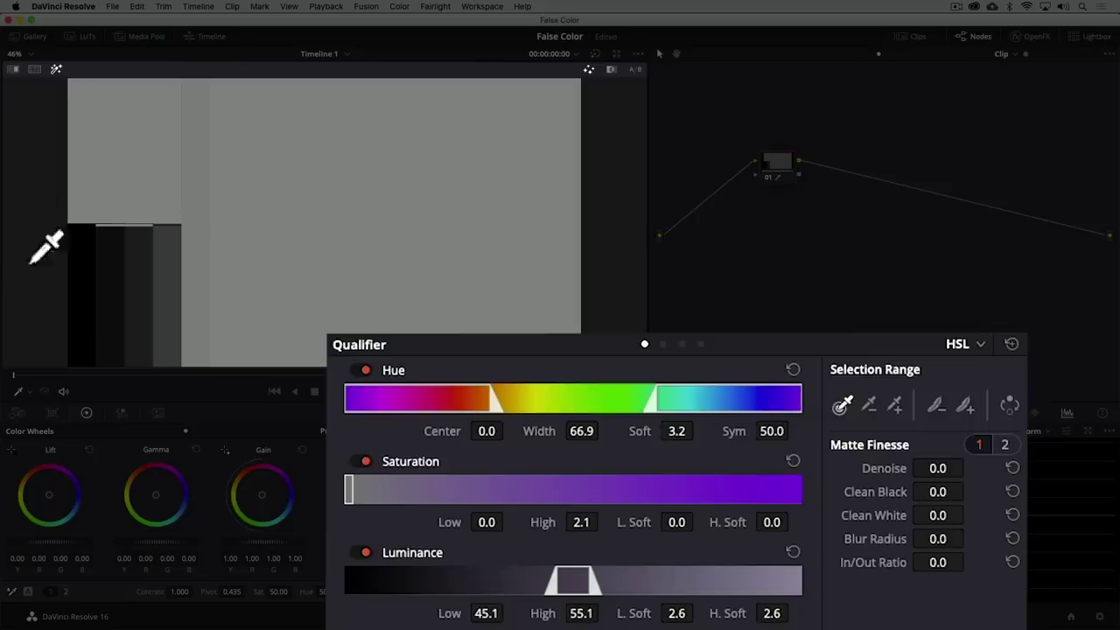
left_click(359, 371)
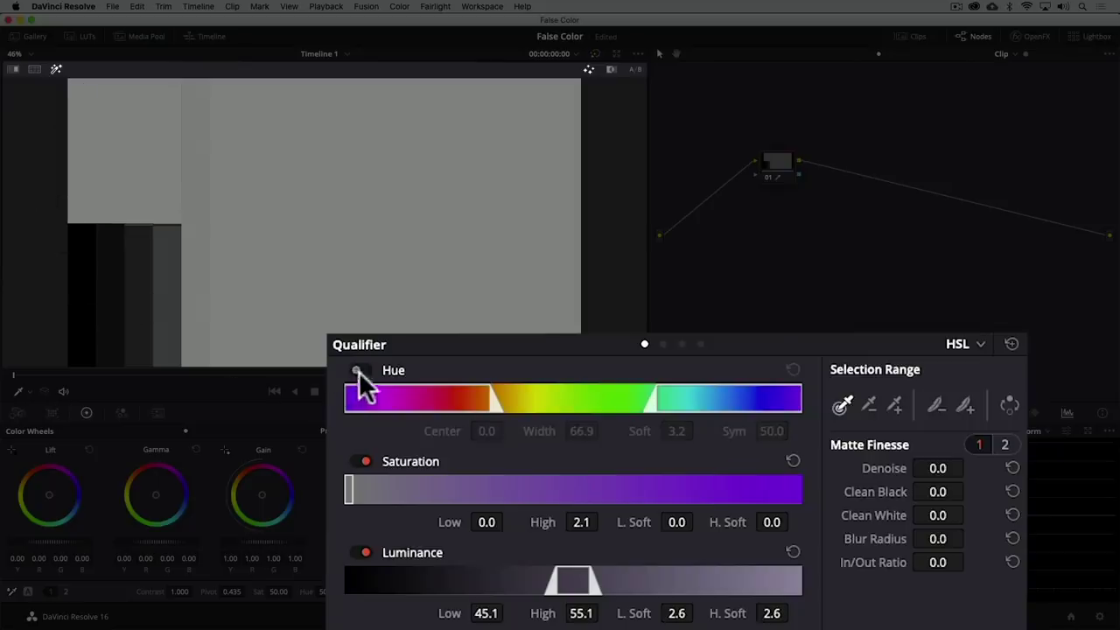
left_click(365, 462)
Step: Set the luminance key to Low 0 and High 50.8, then hide the matte preview
double_click(674, 613)
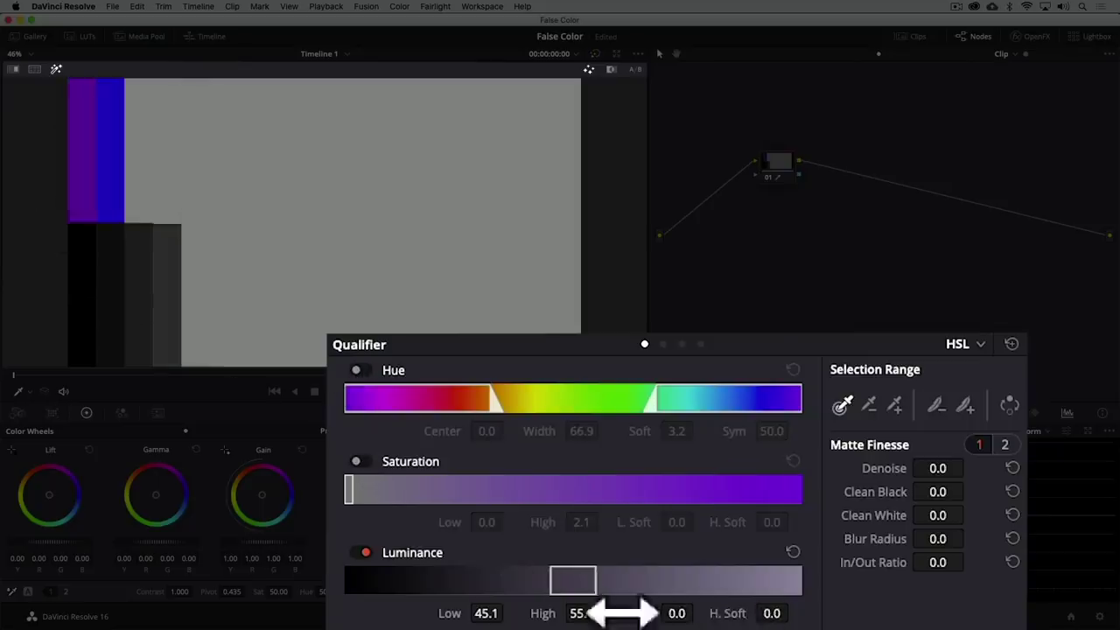
left_click_drag(487, 612, 437, 613)
mouse_move(581, 613)
left_mouse_down()
mouse_move(571, 613)
mouse_move(598, 613)
left_mouse_up()
left_click_drag(770, 613, 779, 613)
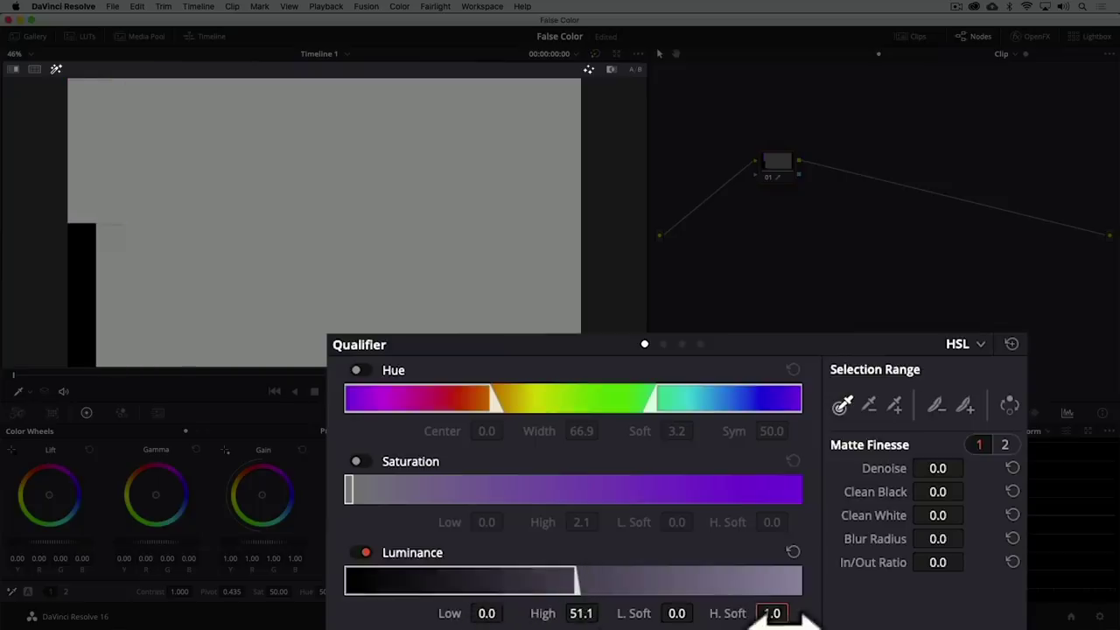
left_click_drag(588, 613, 584, 613)
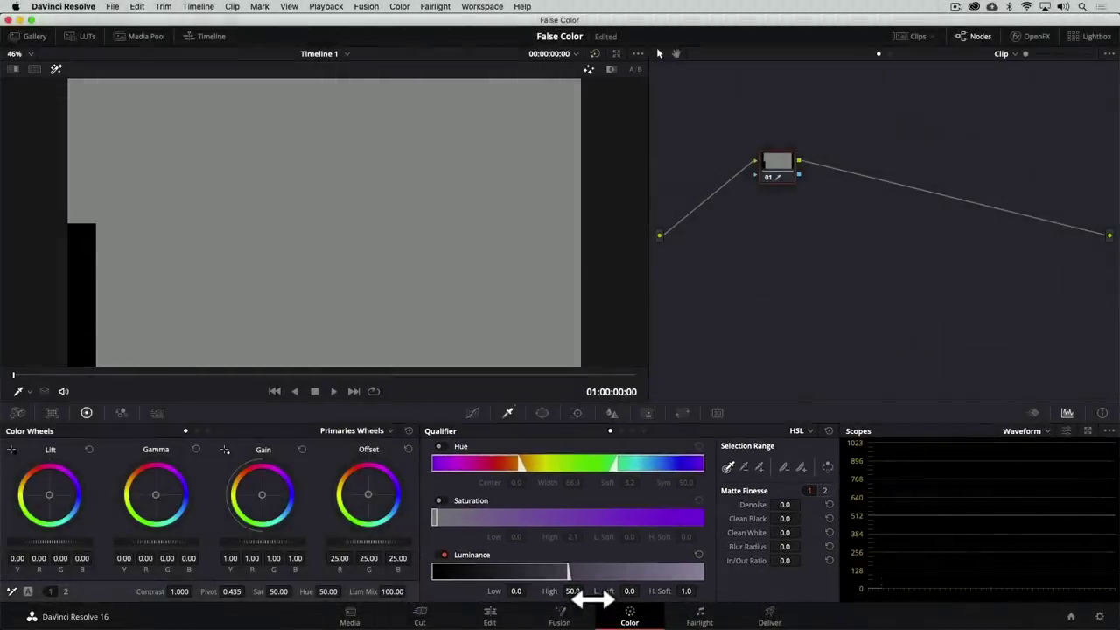
left_click(54, 75)
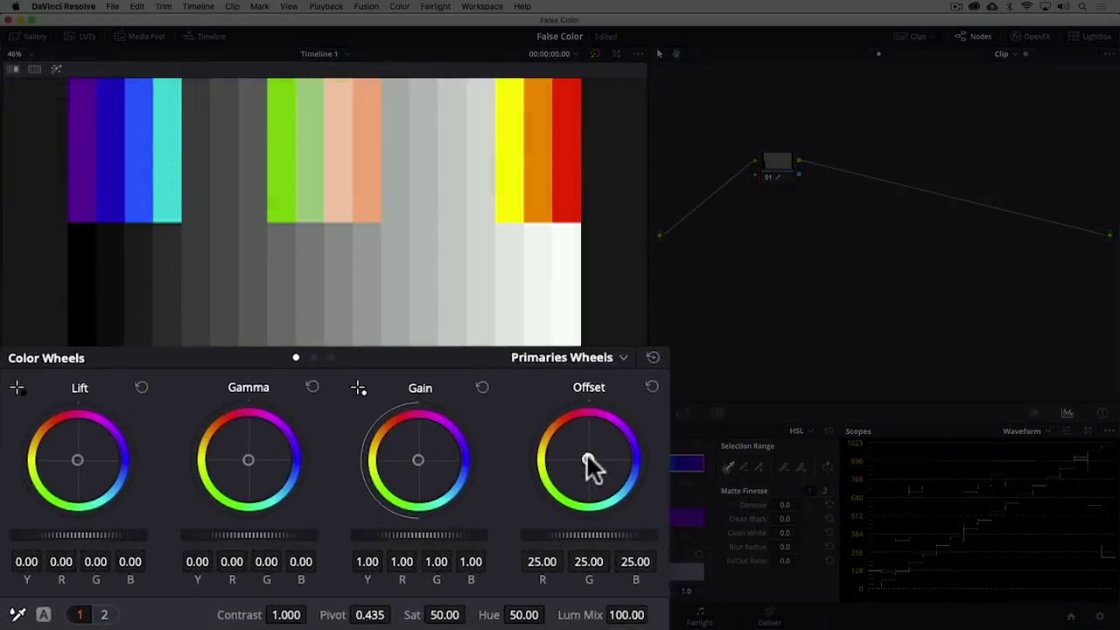
Step: Tint the darkest grey bar purple with Offset R 70.96, G 9.35, B 88.54 and Saturation 55.40
left_click_drag(586, 455, 623, 421)
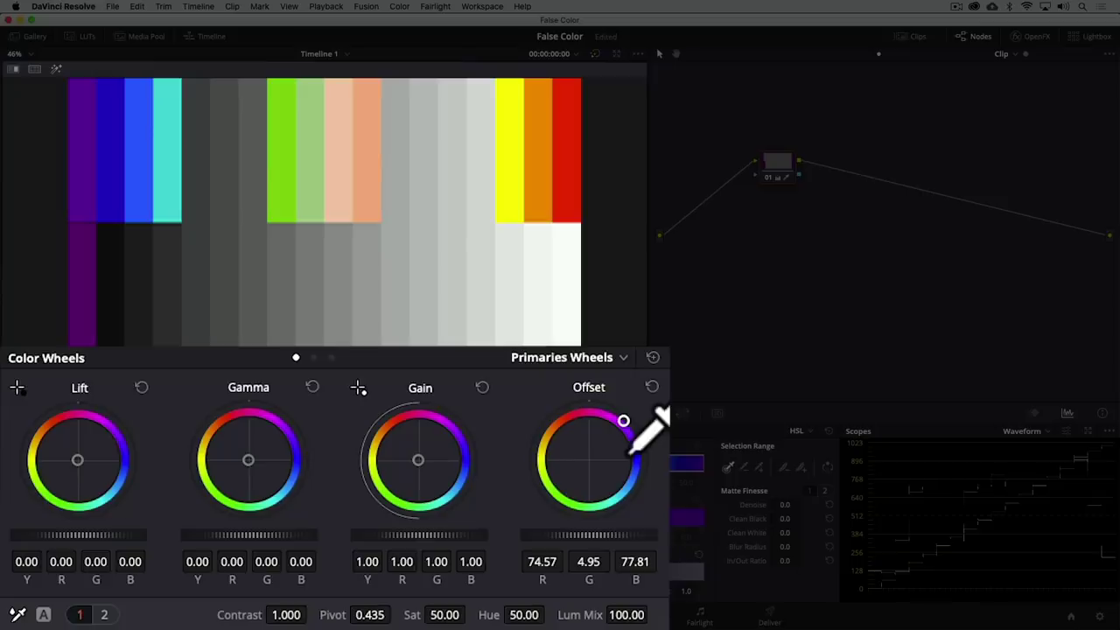
left_click_drag(545, 533, 588, 533)
mouse_move(445, 615)
left_mouse_down()
mouse_move(471, 615)
mouse_move(436, 614)
mouse_move(451, 614)
left_mouse_up()
left_click_drag(623, 420, 629, 426)
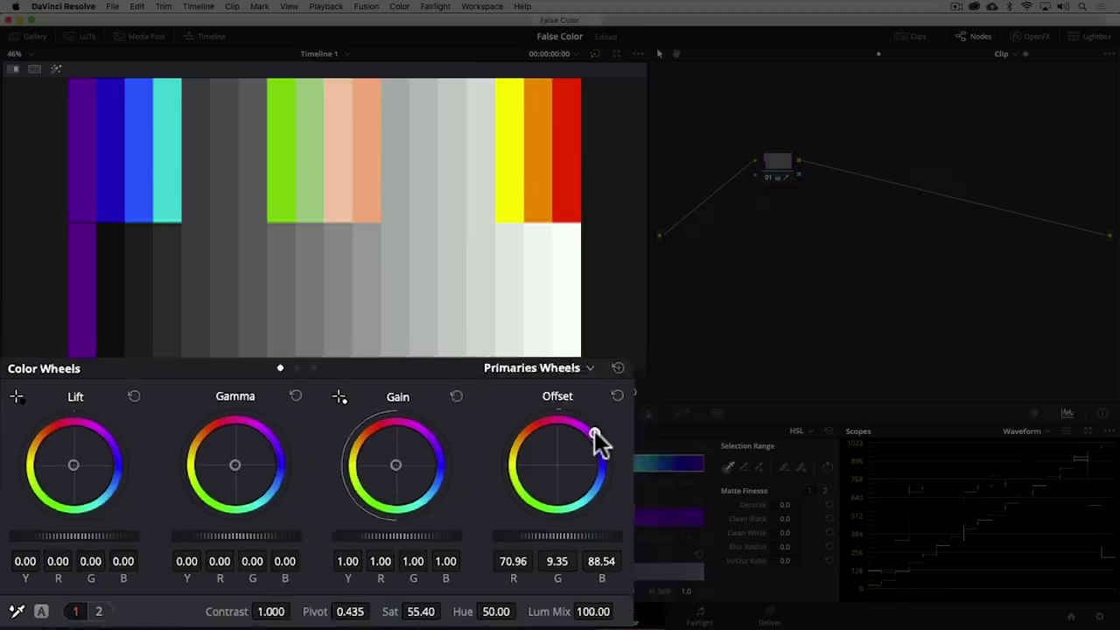
right_click(777, 165)
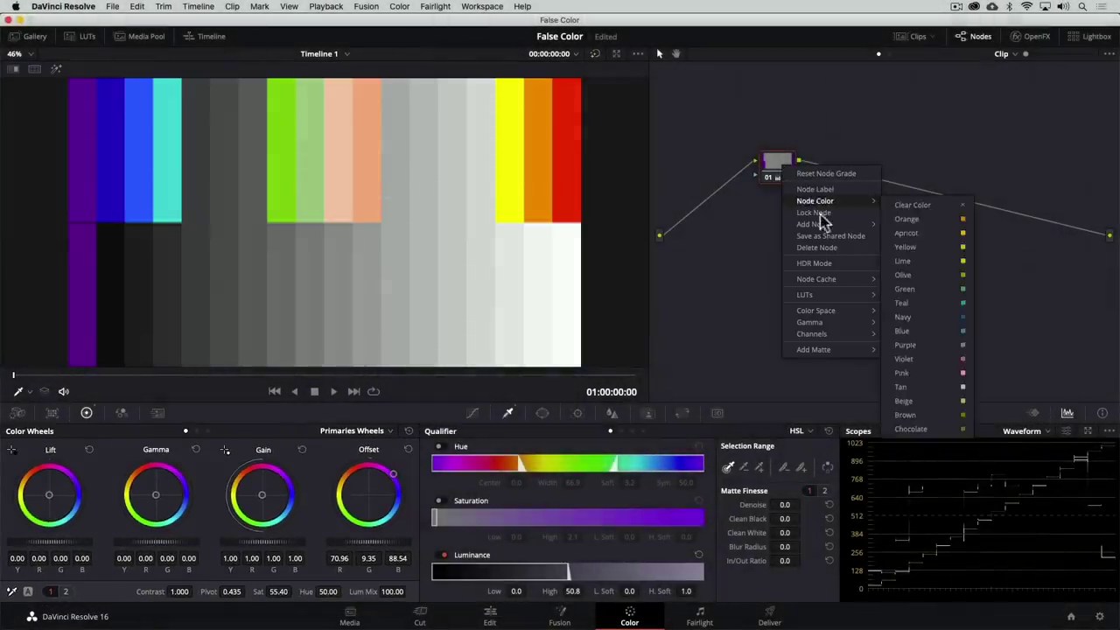
Step: Add parallel nodes keying the next dark grey steps and tint them blue
mouse_move(820, 224)
left_click(926, 267)
left_click(56, 69)
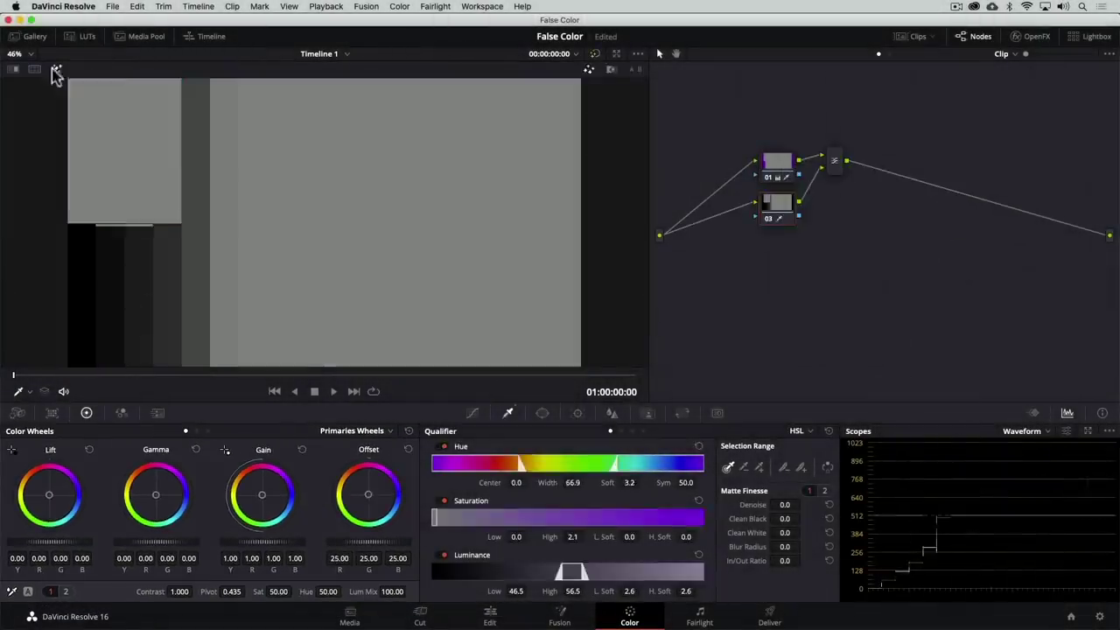
left_click_drag(568, 591, 520, 591)
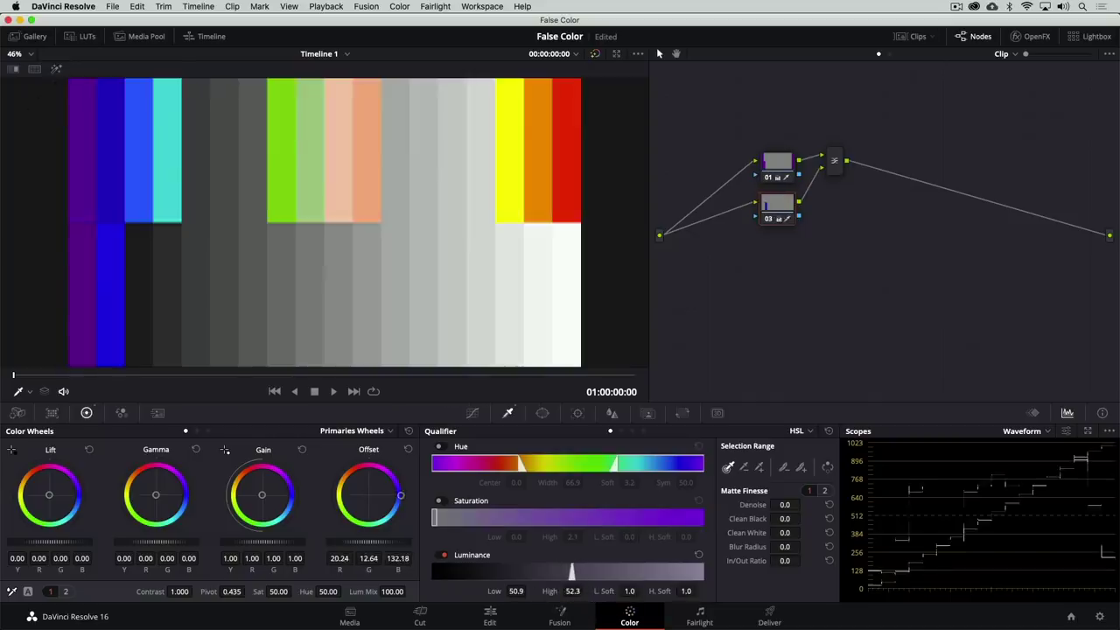
right_click(777, 205)
mouse_move(799, 265)
left_click(925, 305)
left_click_drag(674, 595, 686, 592)
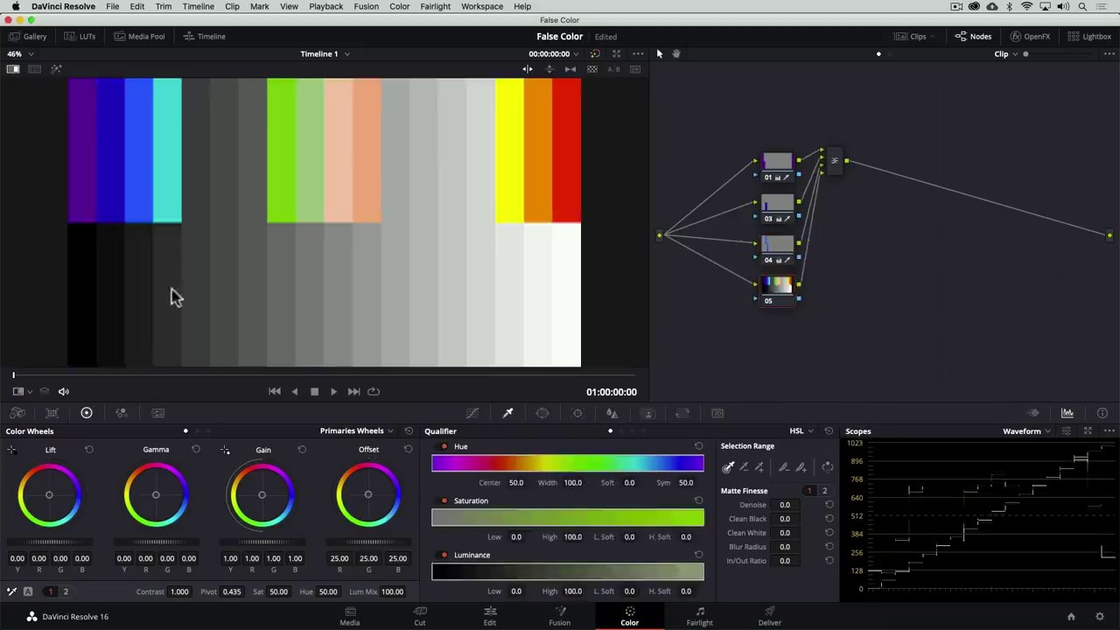
left_click_drag(665, 591, 688, 593)
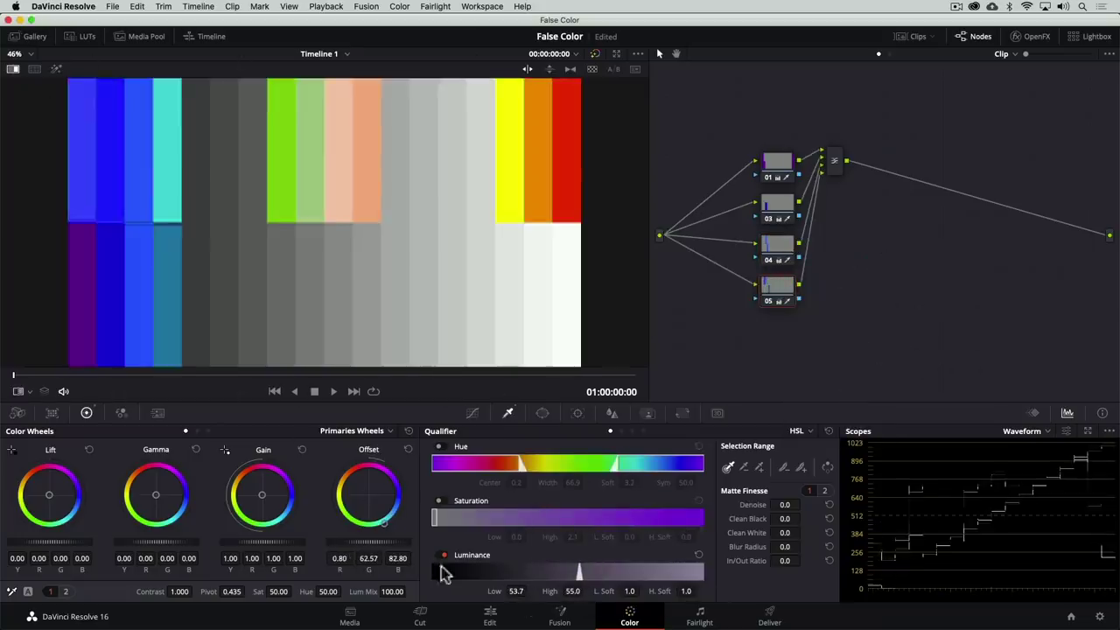
Step: Add parallel nodes keying the mid grey steps and tint them green
left_click(925, 385)
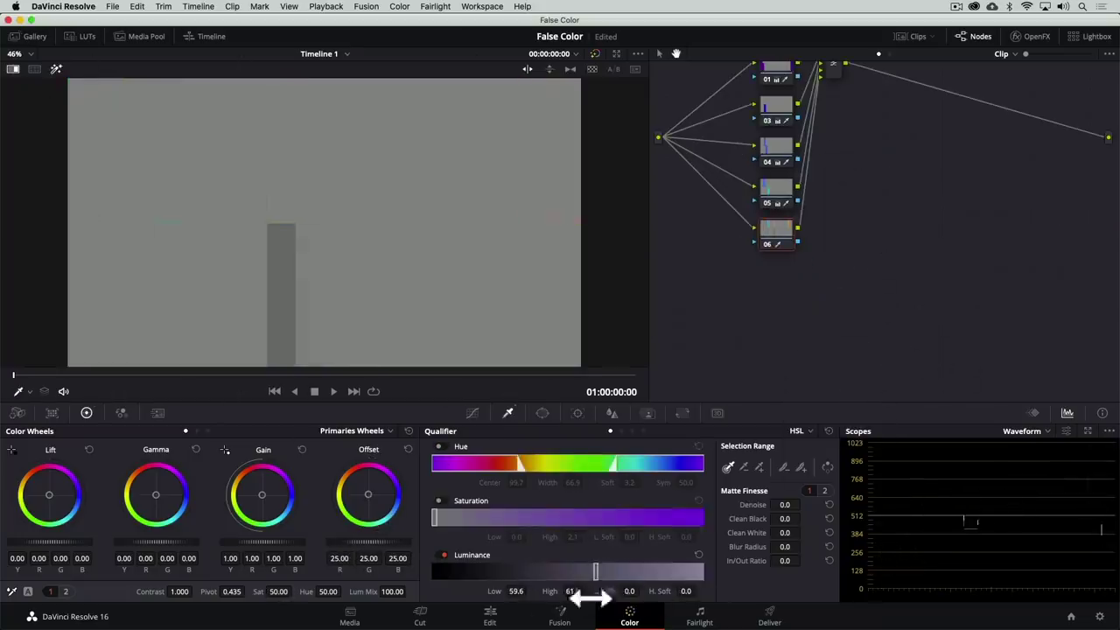
left_click(55, 68)
left_click_drag(368, 494, 350, 525)
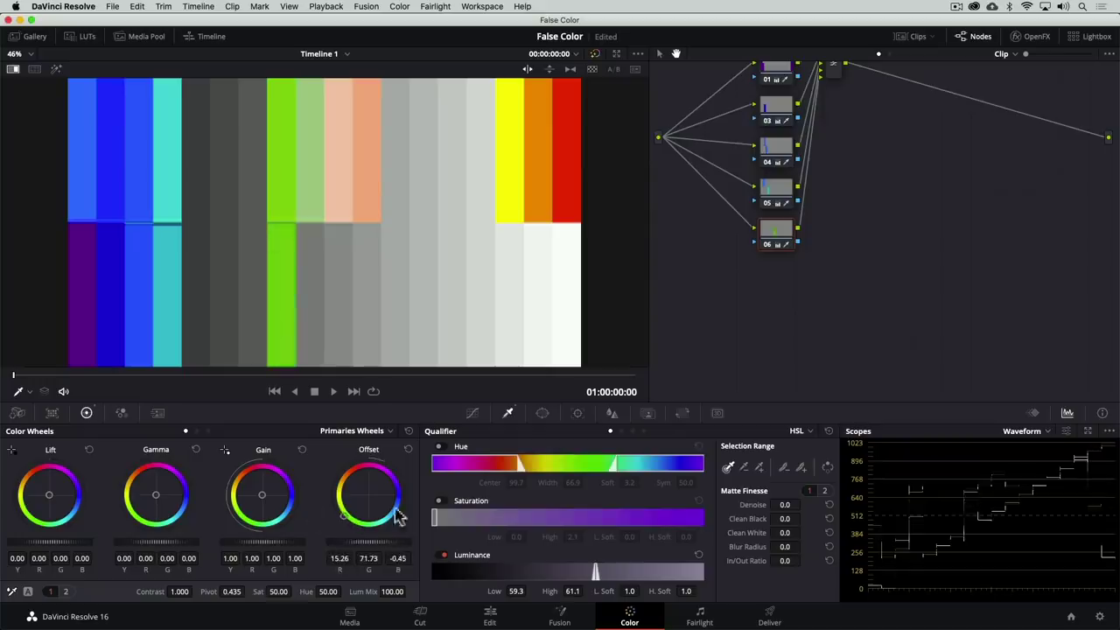
left_click(145, 92)
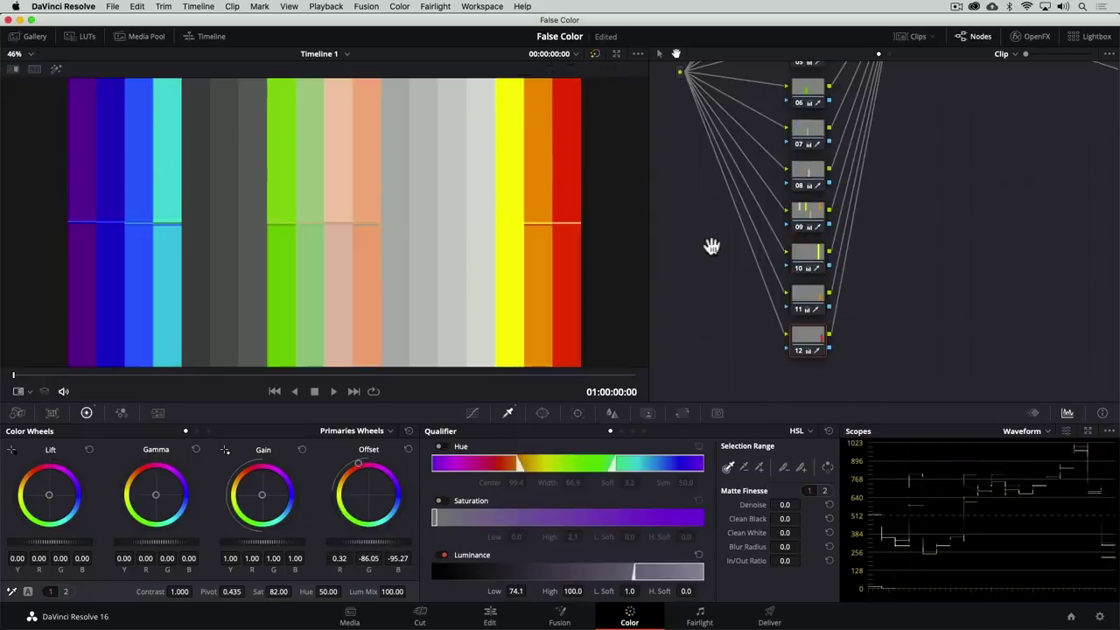
left_click_drag(712, 242, 701, 362)
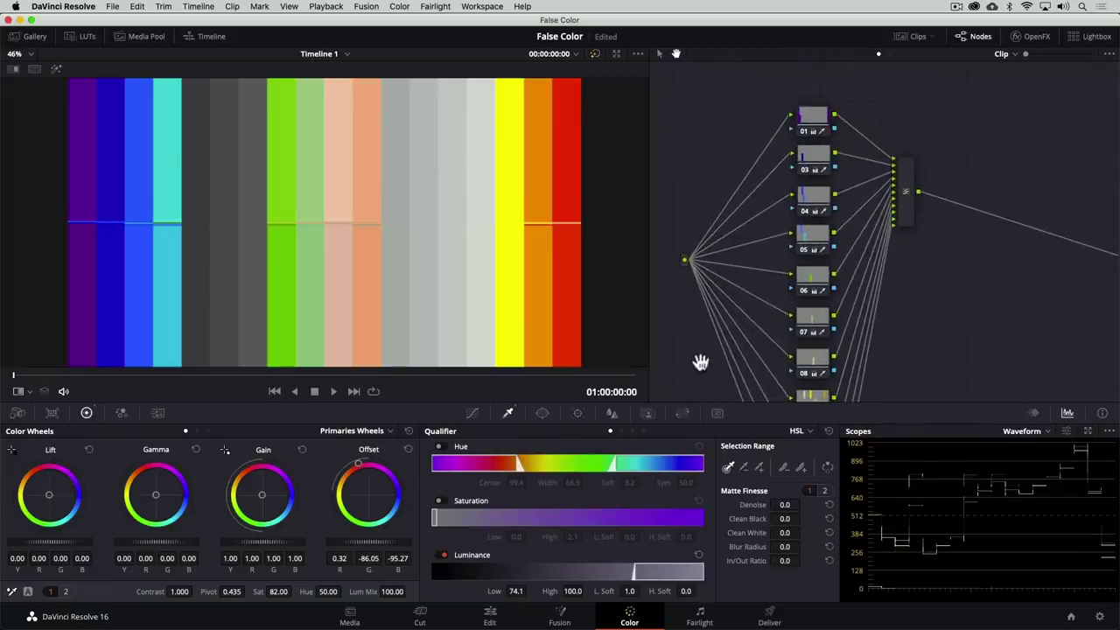
Step: Add corrector node 13 at Saturation 0 feeding nodes 01–12, and show the clip thumbnails
right_click(694, 164)
mouse_move(711, 182)
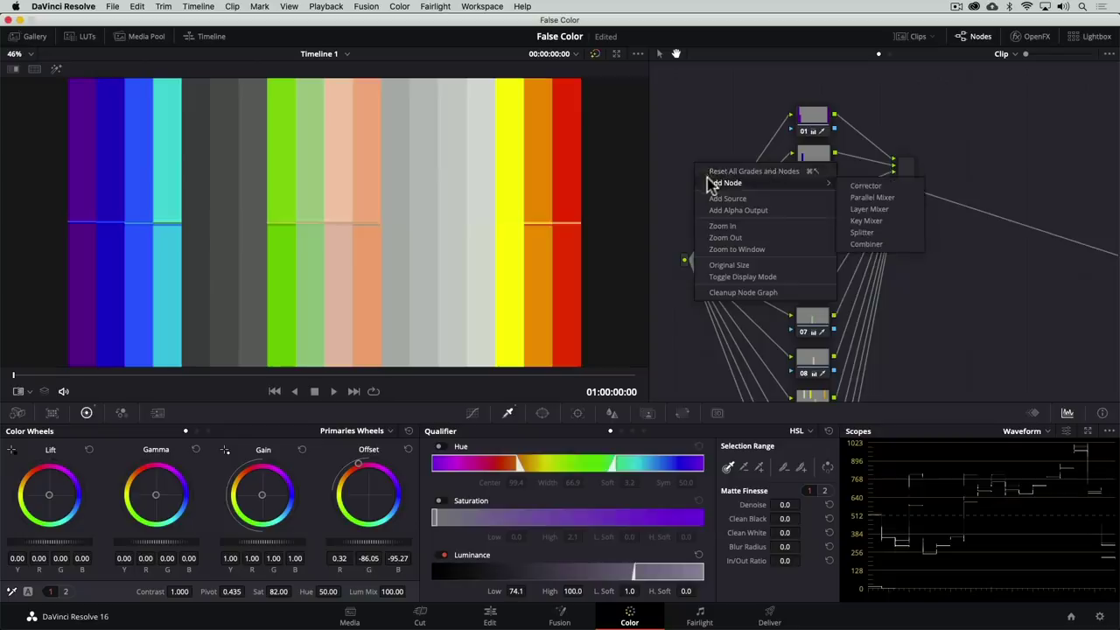
left_click(864, 186)
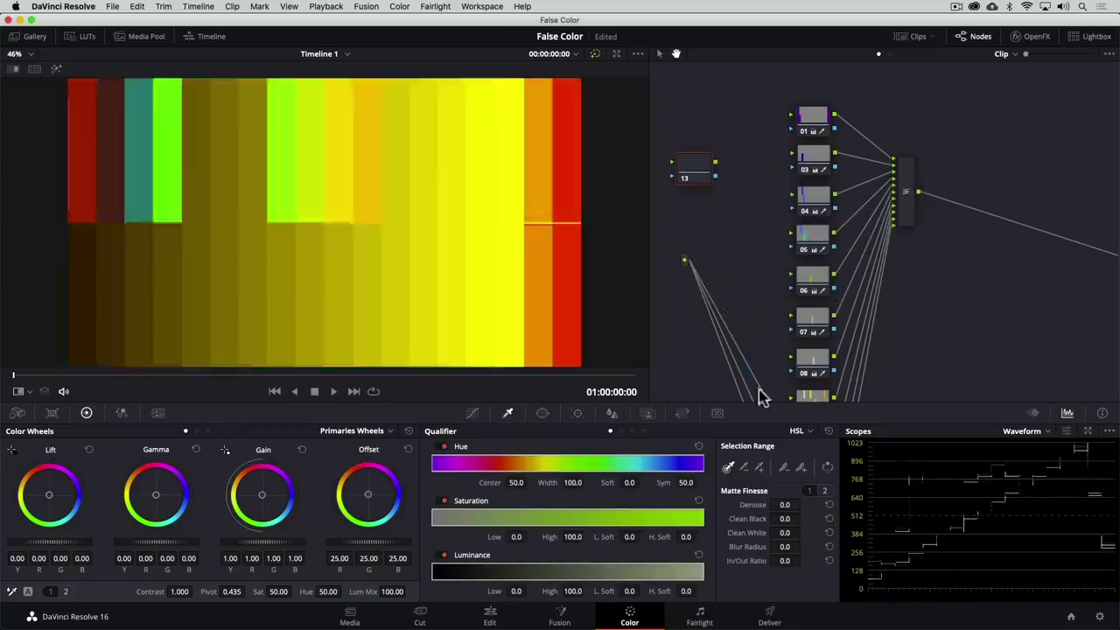
left_click_drag(747, 269, 792, 360)
scroll(753, 218, "down", 5)
left_click_drag(747, 88, 790, 216)
left_click_drag(746, 89, 792, 341)
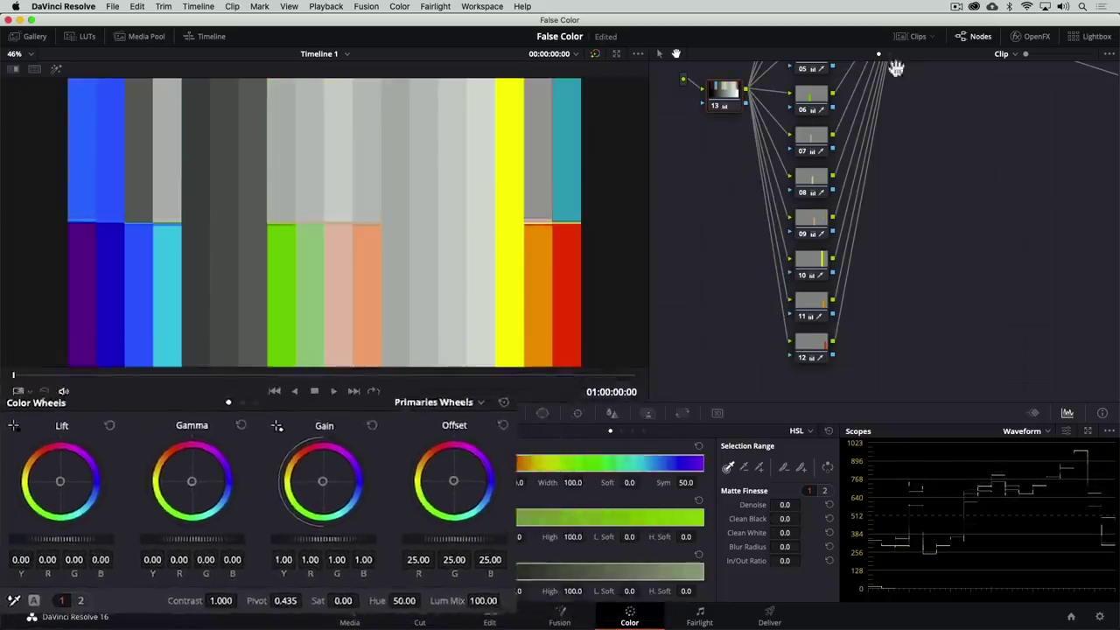
left_click(917, 38)
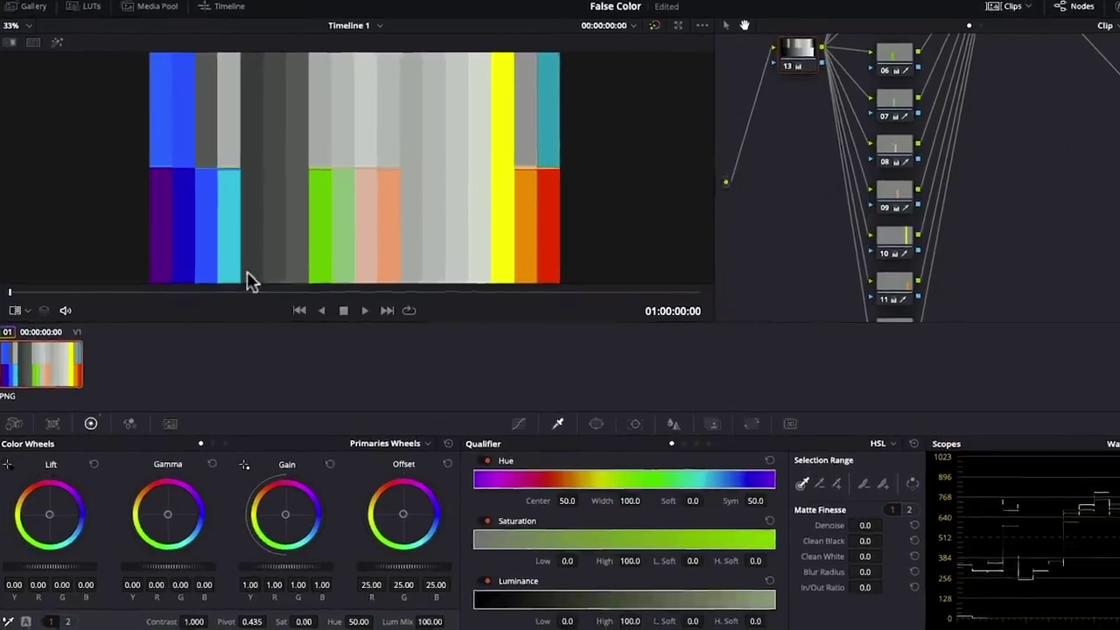
right_click(58, 359)
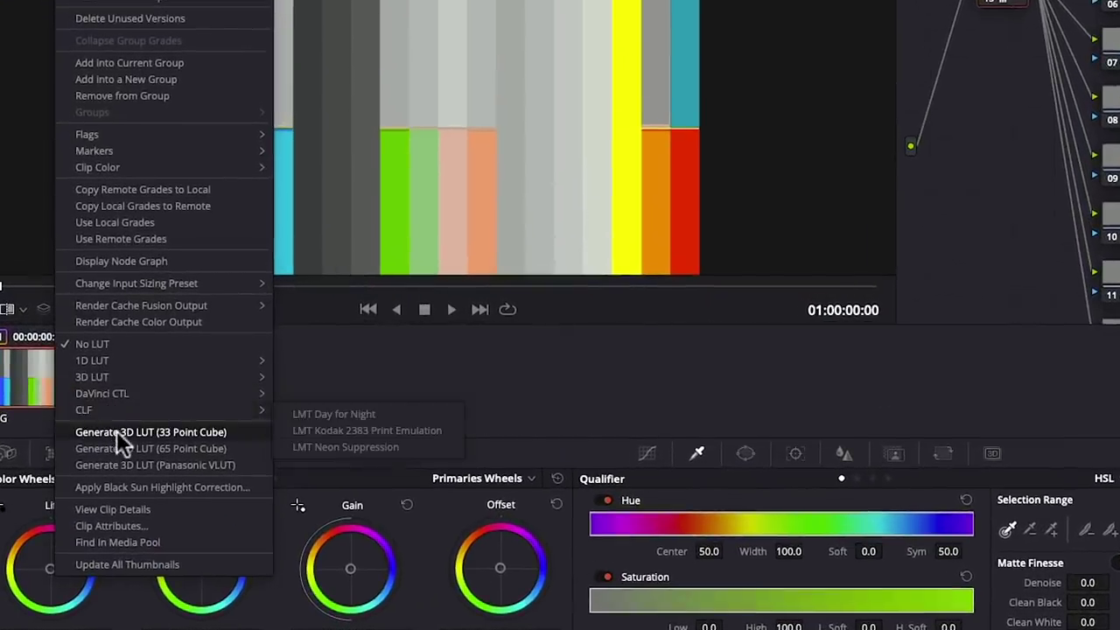
Step: Generate a 33-point cube 3D LUT from the clip and save it to the Desktop
left_click(119, 429)
type("False Colors")
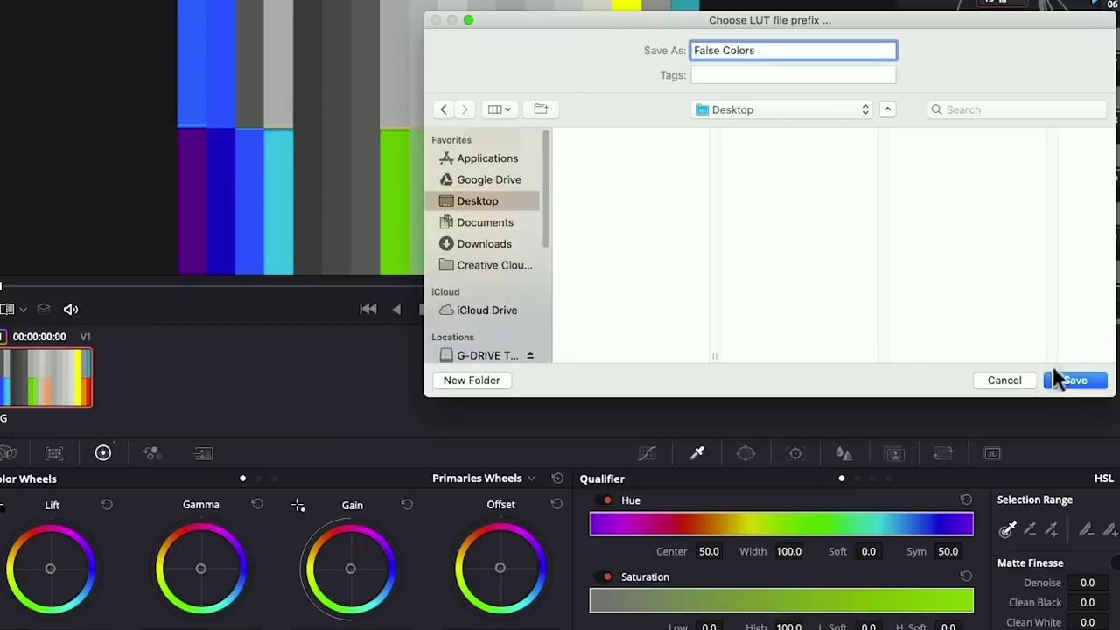
left_click(1067, 379)
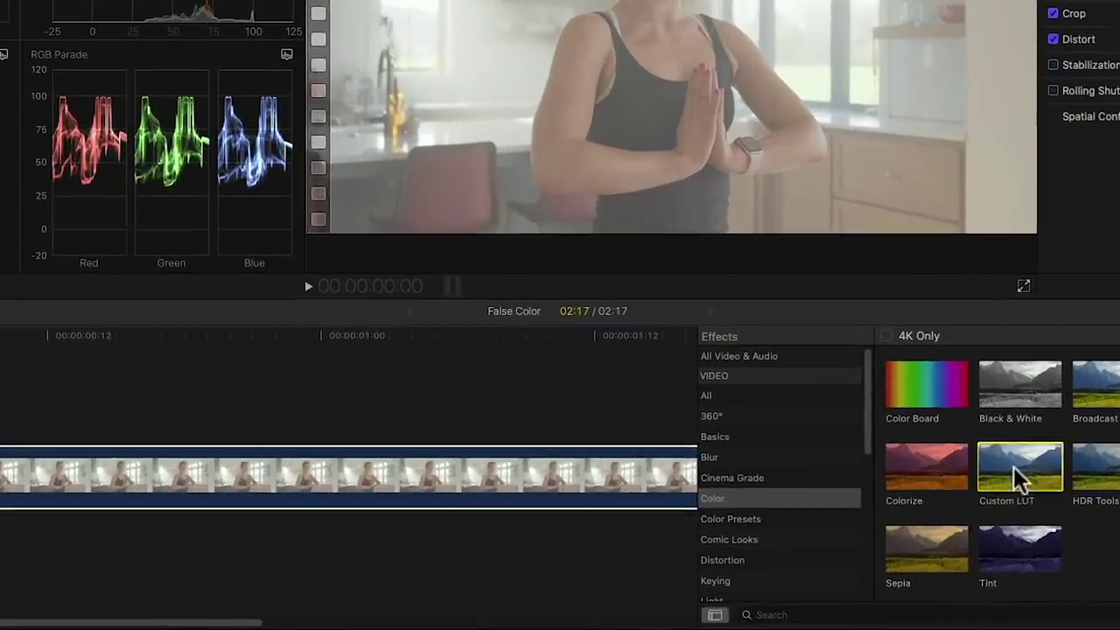
Step: Drop Custom LUT on the Woman Meditating clip and load False Colors.cube into it
left_click_drag(866, 524, 698, 511)
left_click_drag(761, 456, 584, 481)
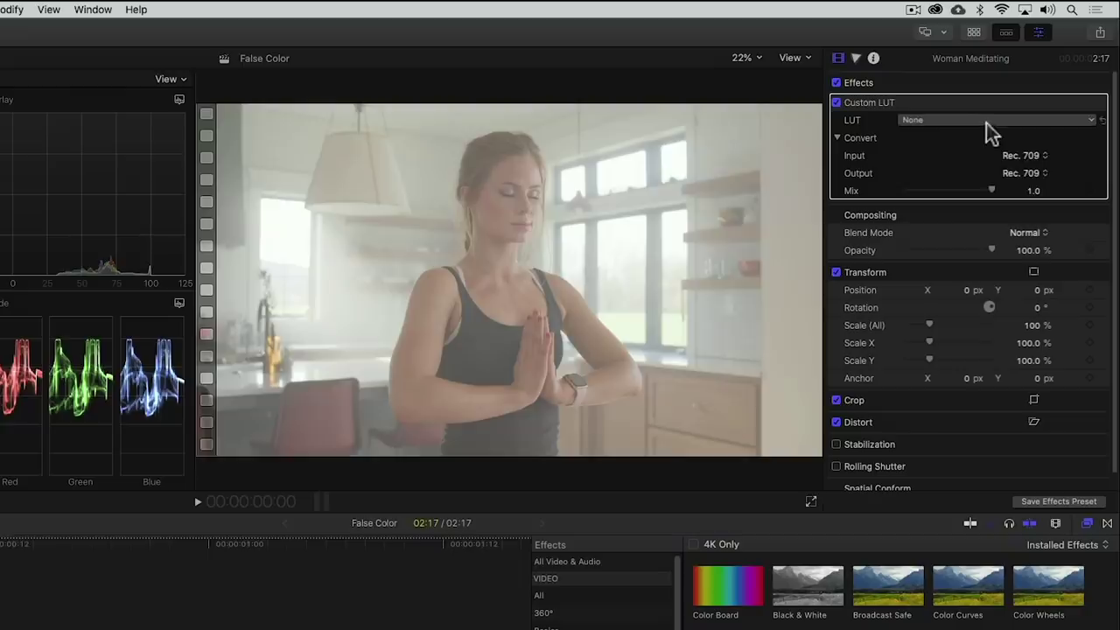
left_click(986, 123)
left_click(977, 201)
left_click(240, 85)
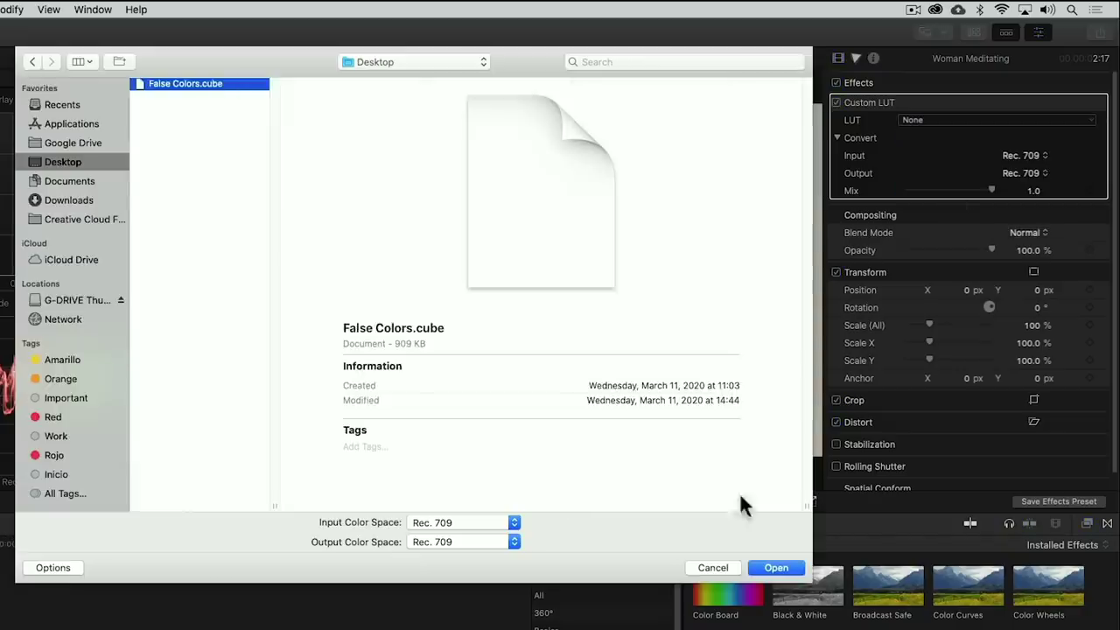
left_click(766, 571)
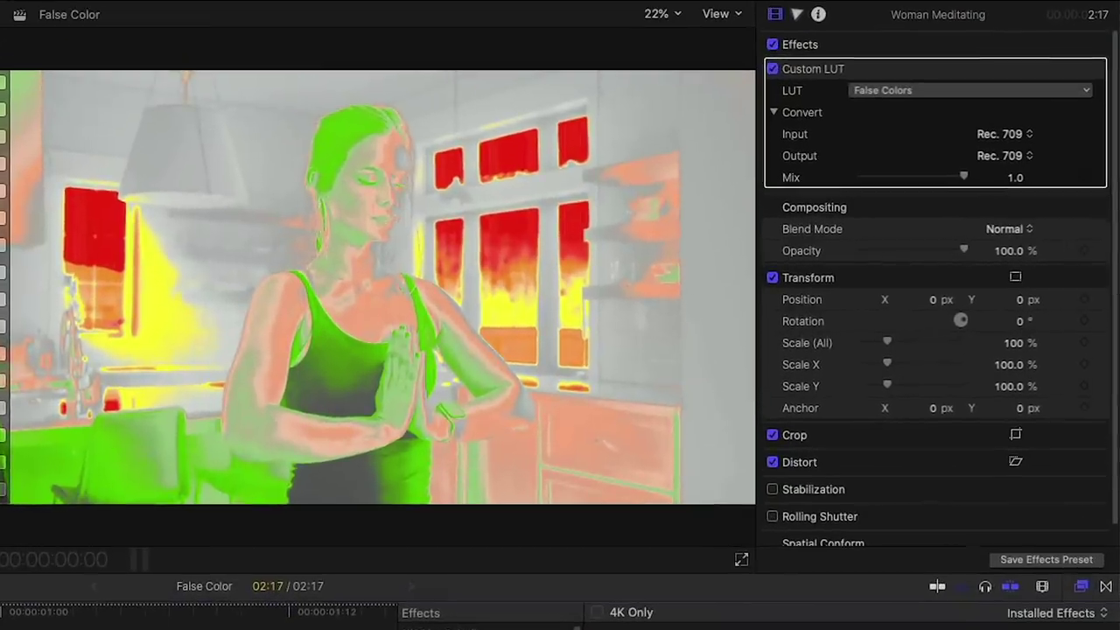
Step: Add a Color Wheels correction to the clip
left_click(796, 14)
left_click(860, 41)
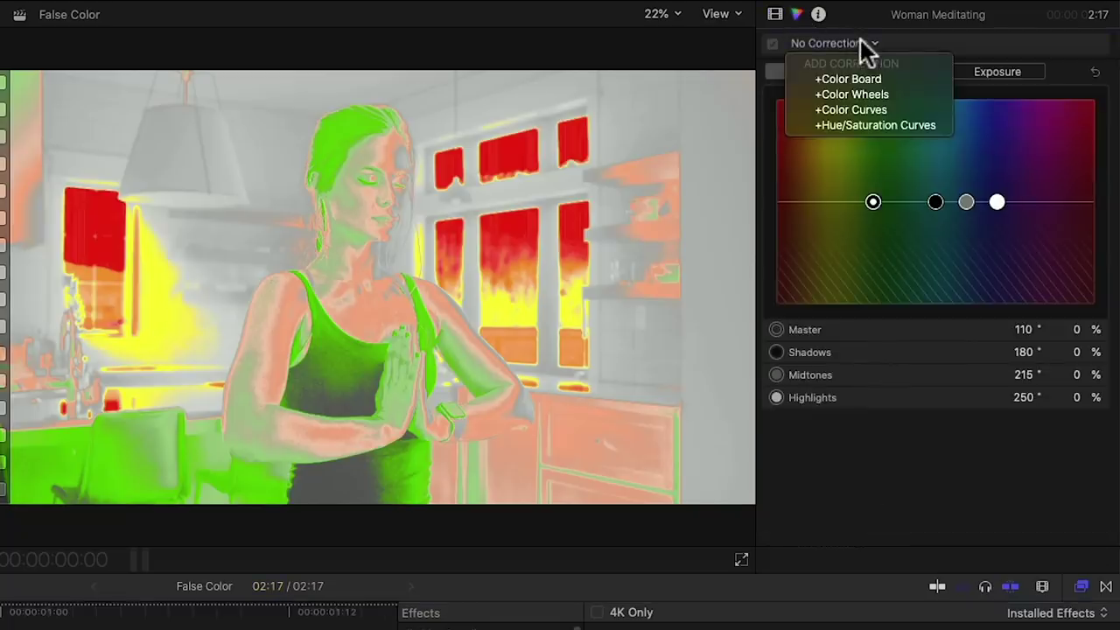
left_click(865, 90)
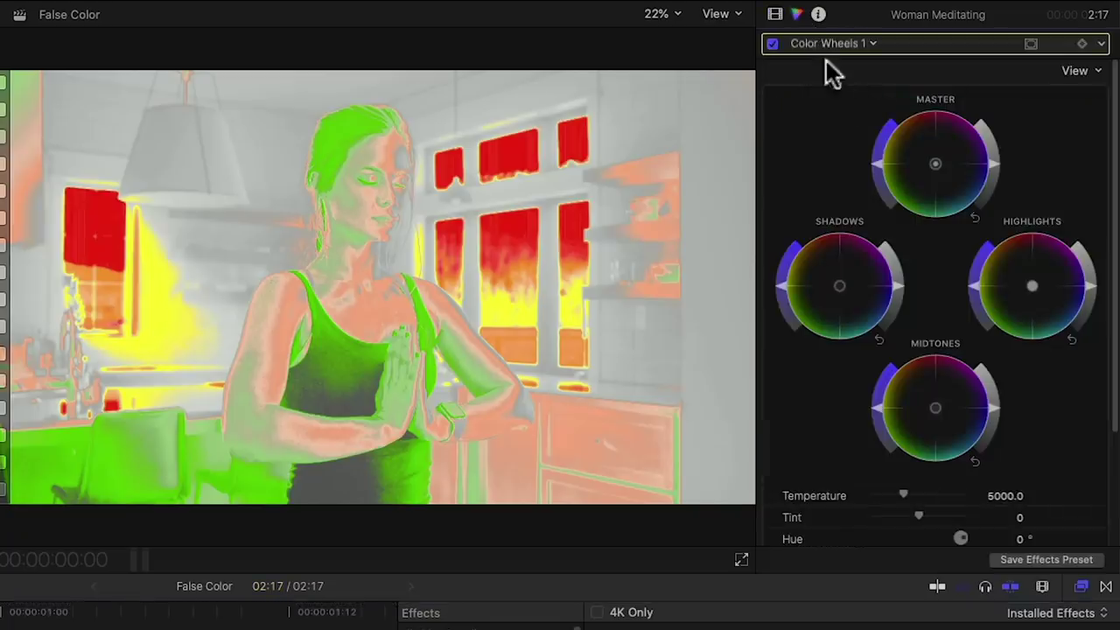
left_click(775, 14)
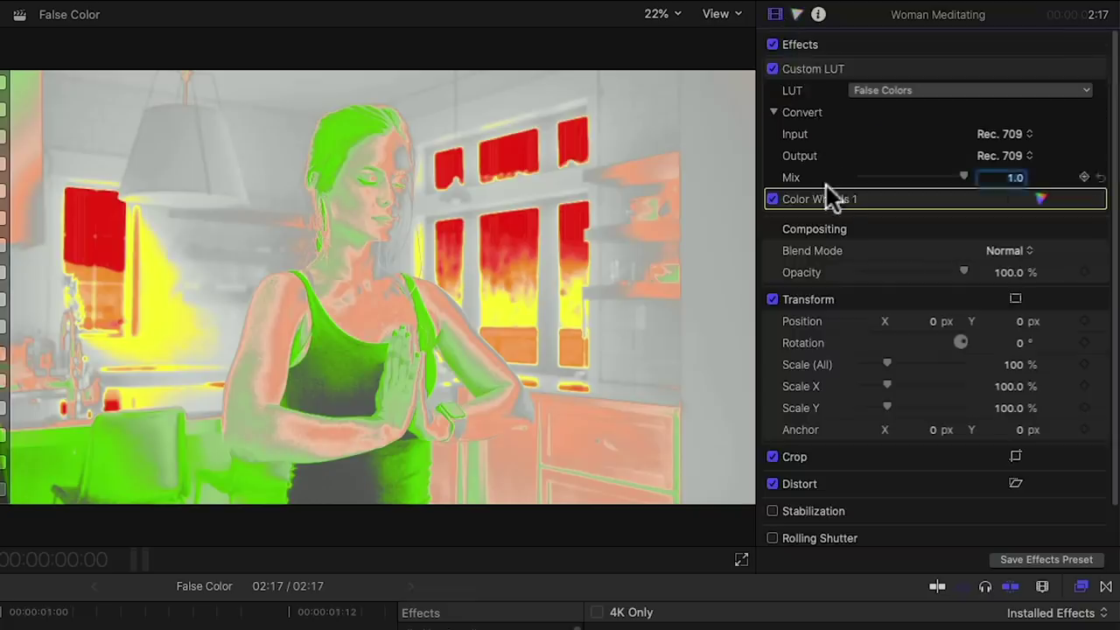
Step: Move Color Wheels above Custom LUT and lower Highlights until the windows read orange
left_click_drag(826, 185, 817, 63)
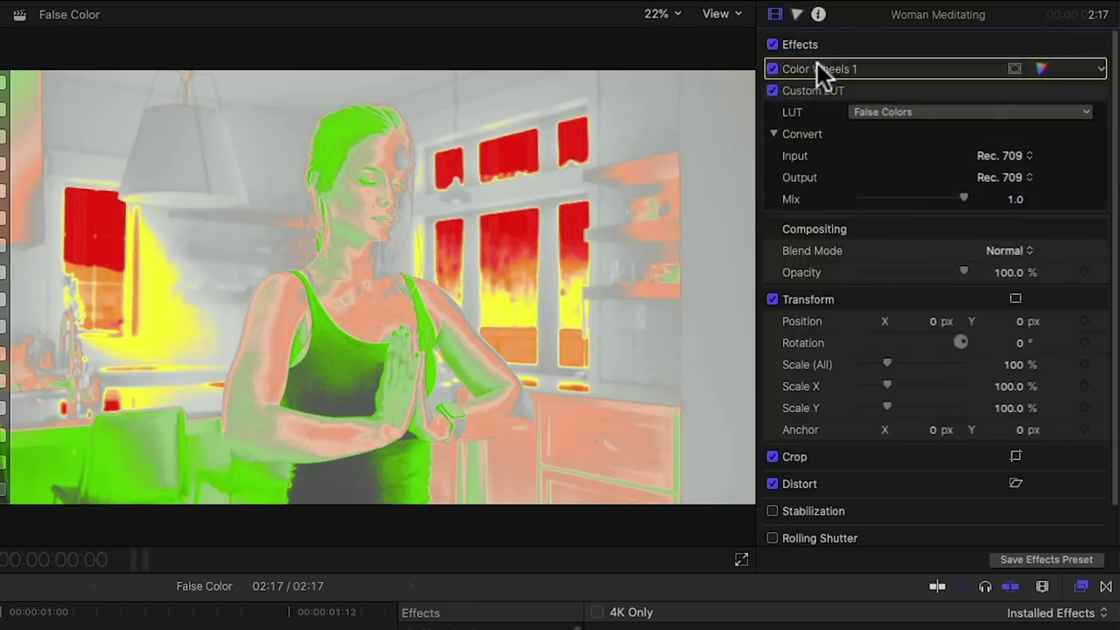
double_click(819, 67)
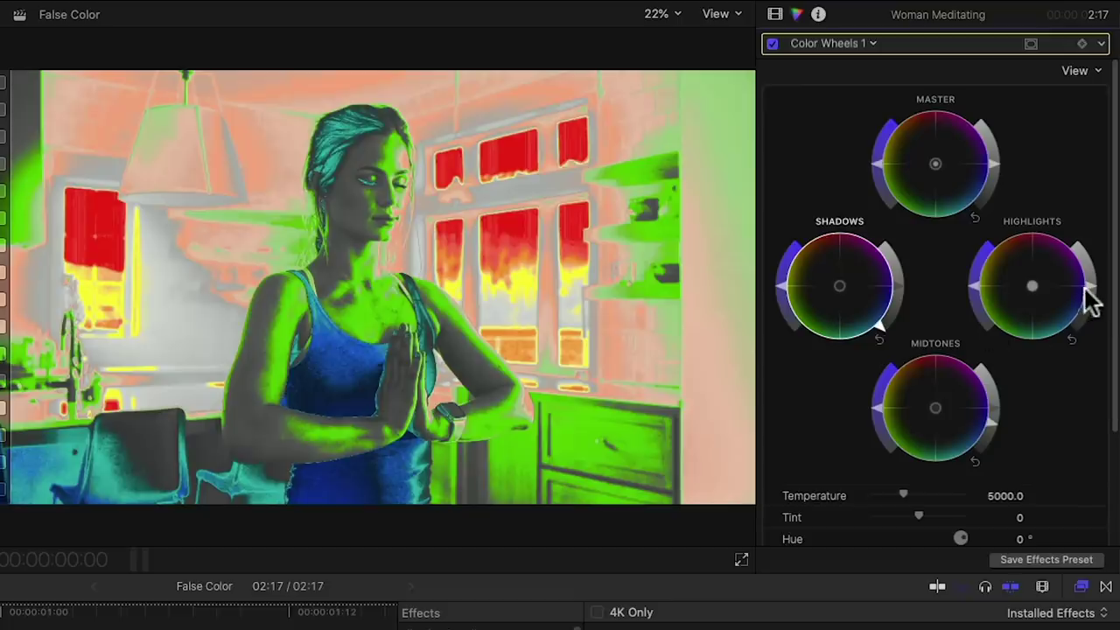
left_click_drag(1092, 297, 1092, 305)
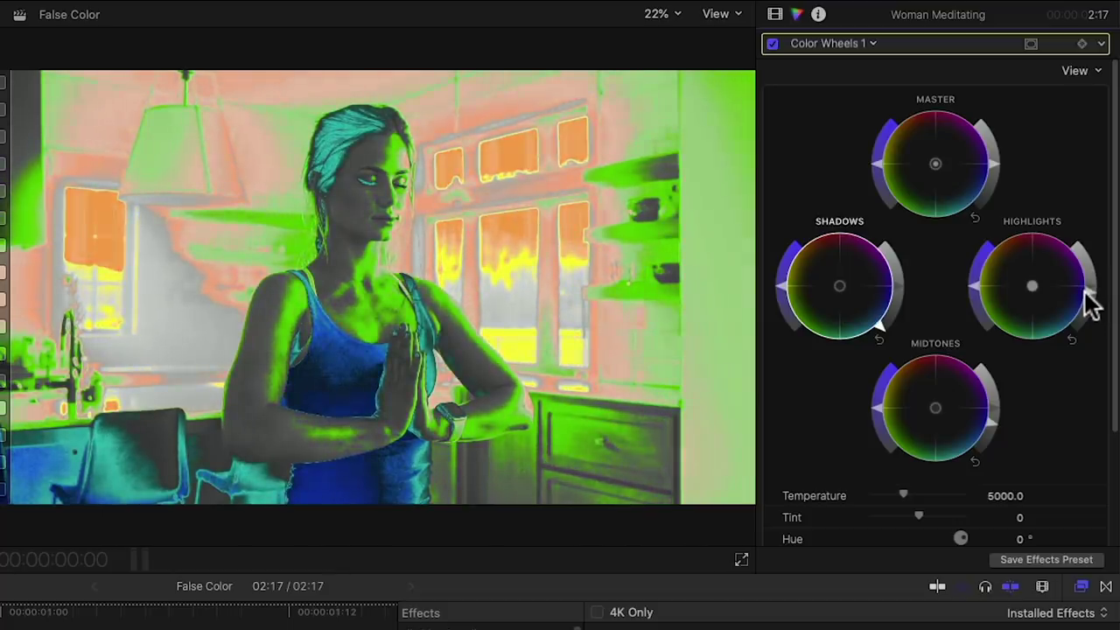
Step: Disable the Custom LUT in Final Cut Pro, keeping the color wheels, then apply Cinema Grade to Couple.mov in Premiere
left_click(776, 17)
left_click(772, 89)
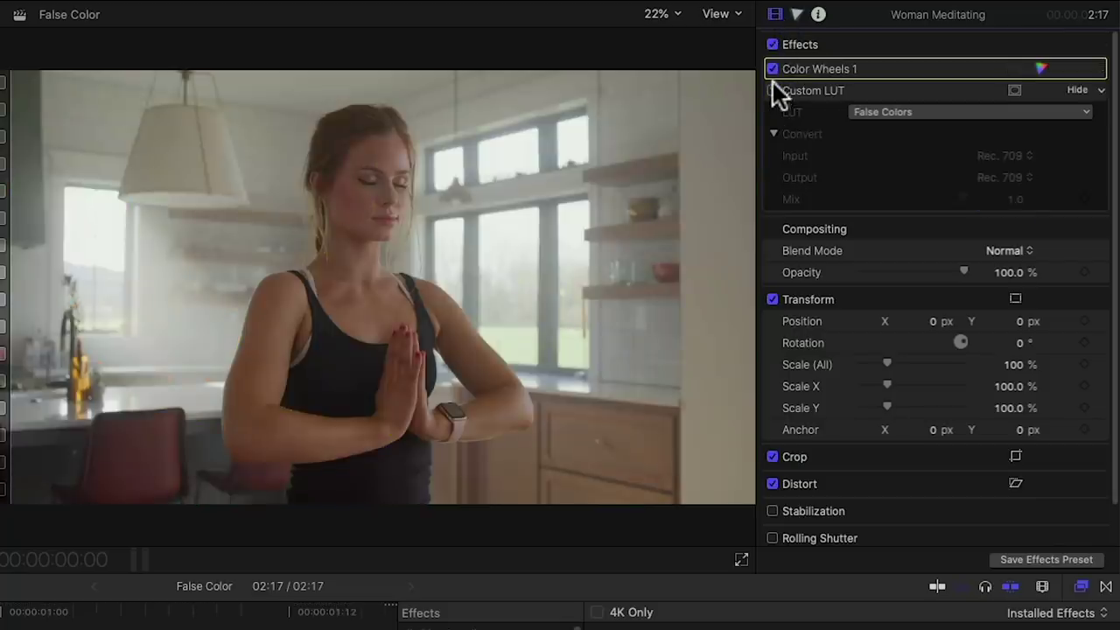
left_click(771, 69)
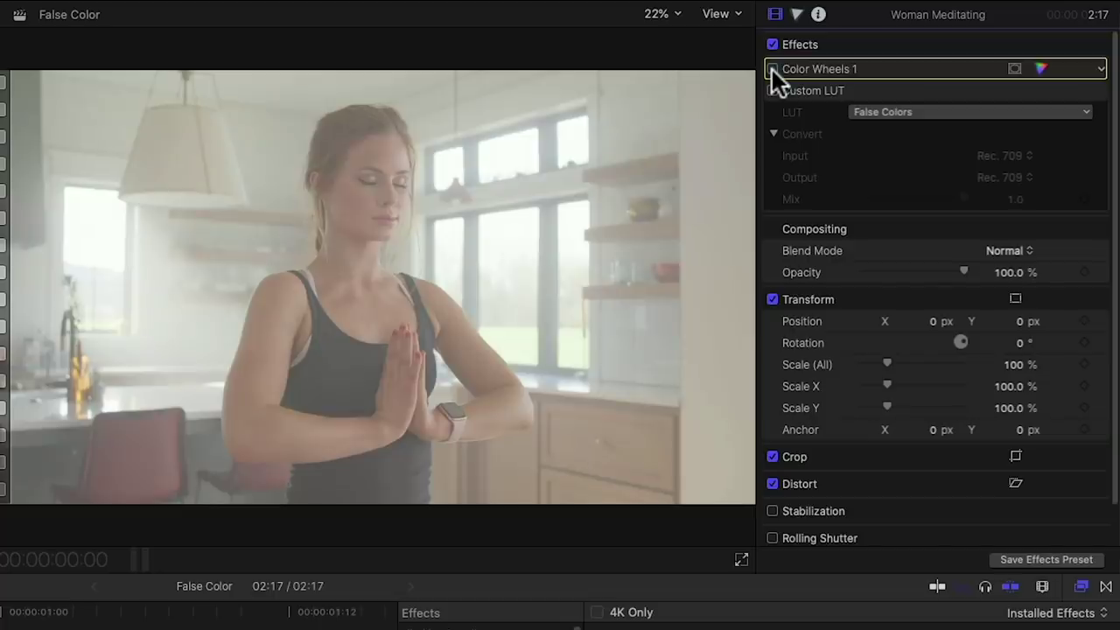
left_click(771, 69)
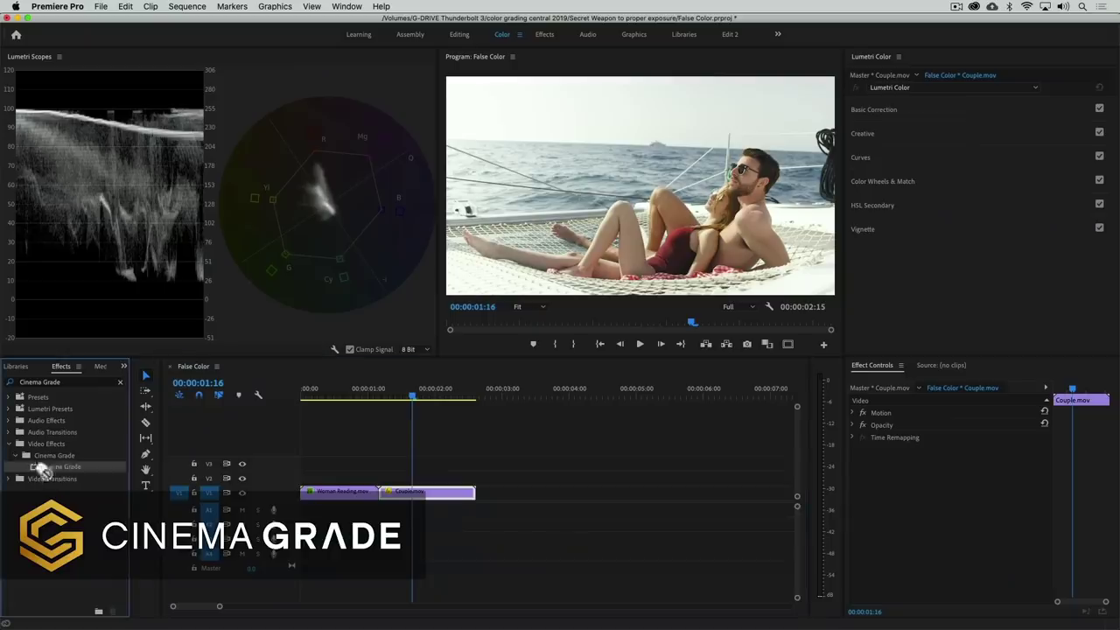
left_click_drag(412, 490, 417, 494)
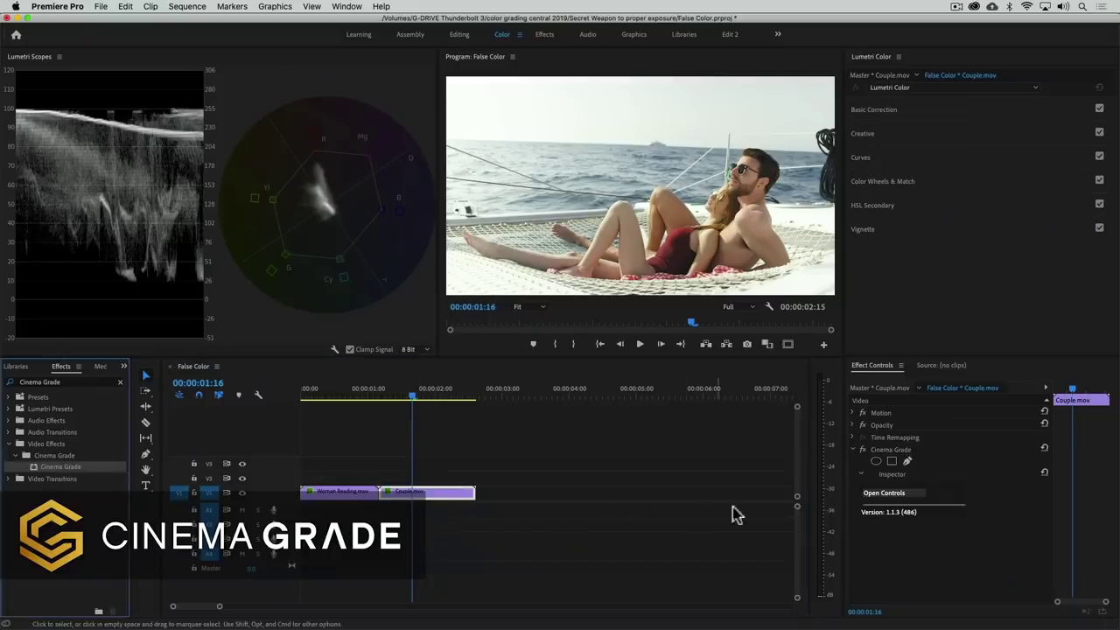
left_click(882, 493)
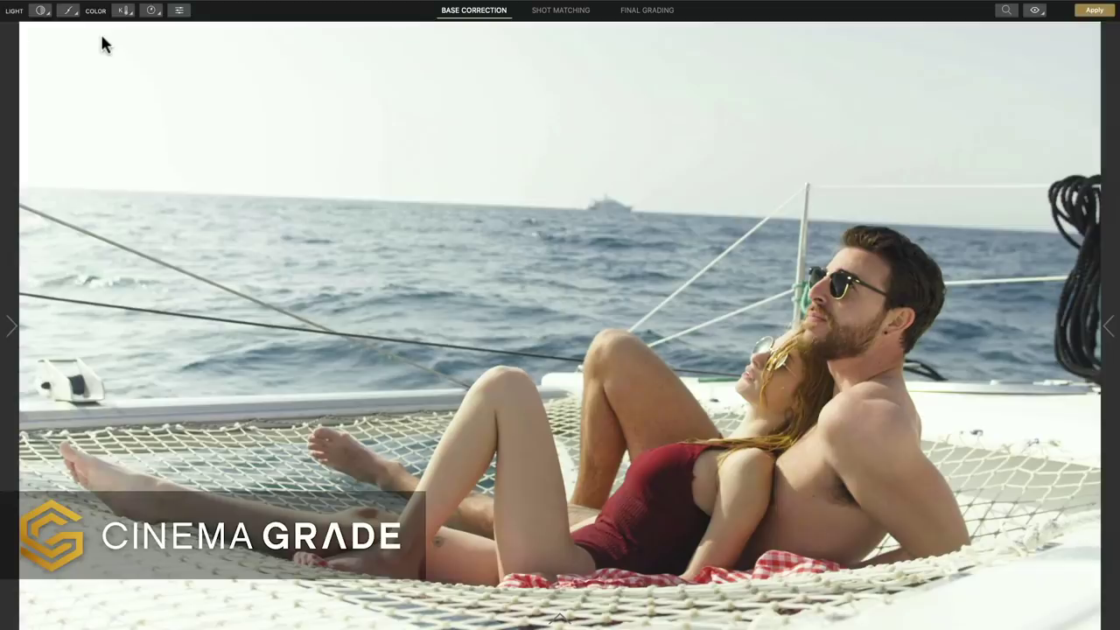
Step: Turn on the False Color view and choose the Shadows, Midtones, Highlights light adjustment
left_click(212, 6)
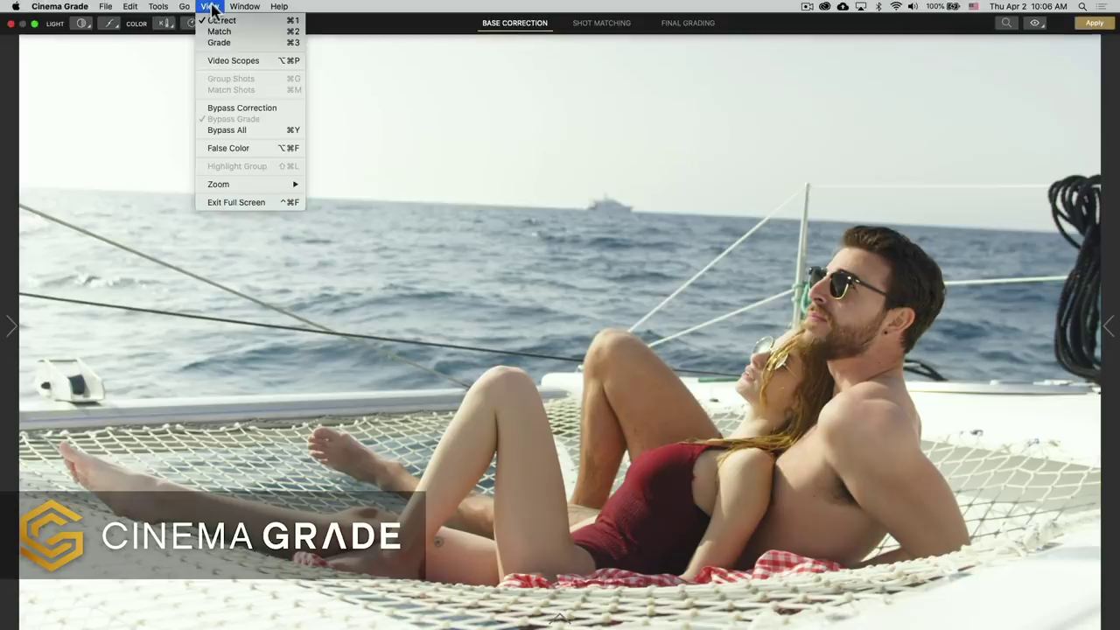
left_click(254, 149)
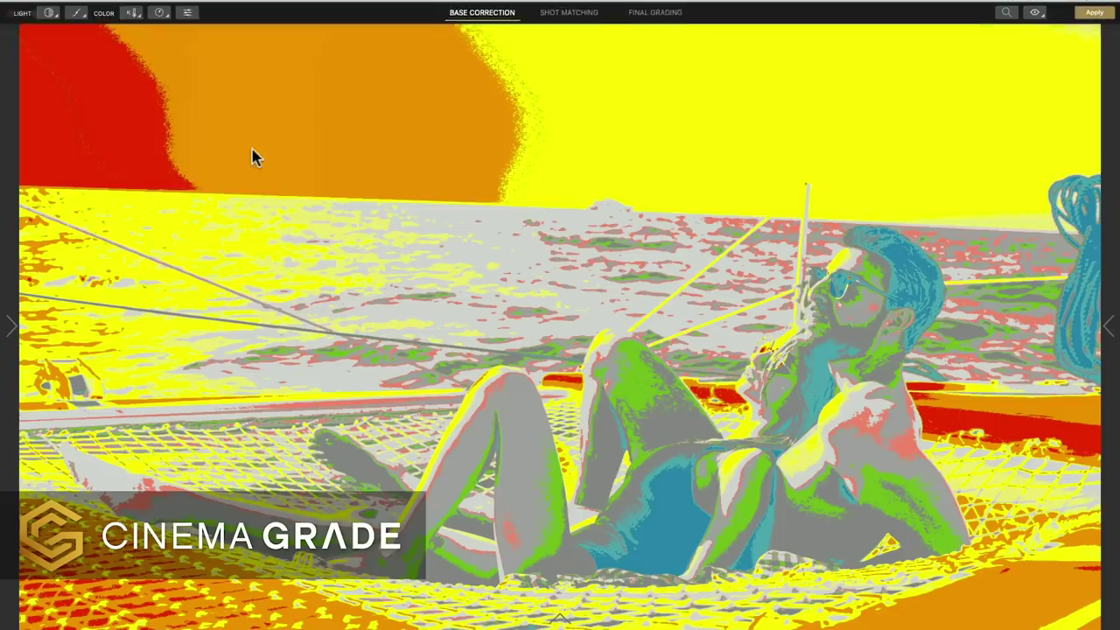
left_click(37, 10)
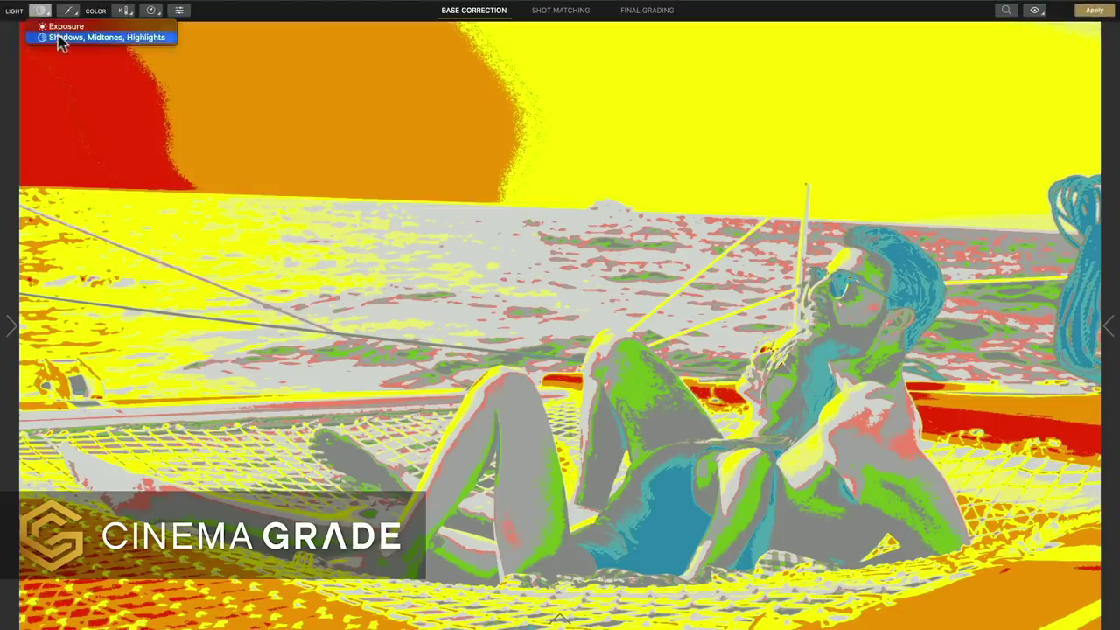
left_click(63, 37)
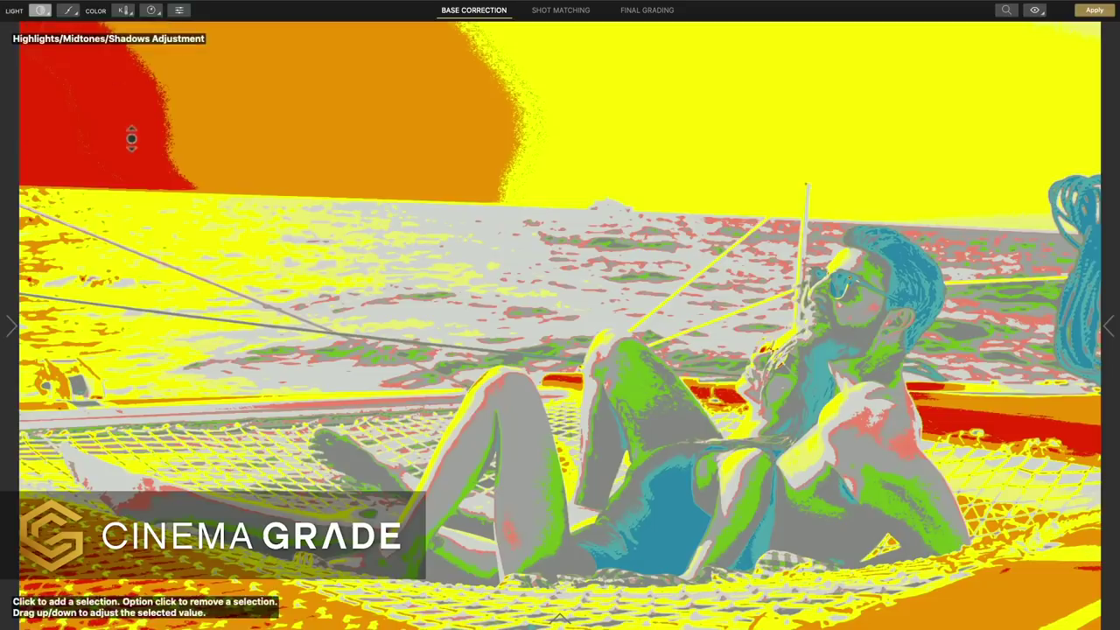
Step: Adjust tones on the sky and swimsuit, and brighten the man's beard
left_click_drag(131, 138, 128, 170)
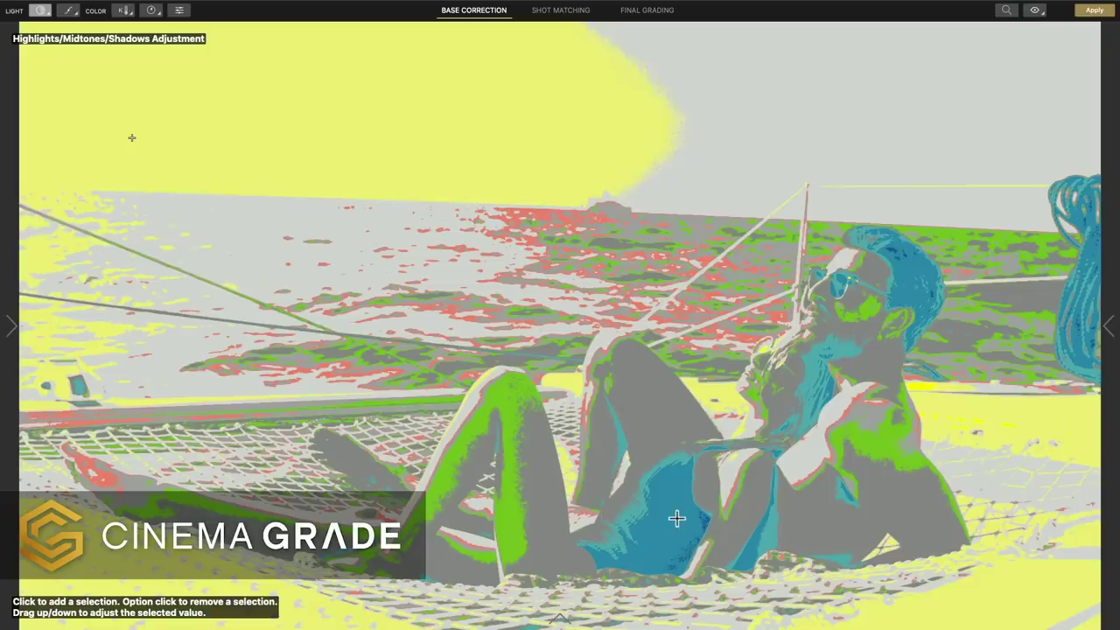
left_click_drag(676, 520, 677, 540)
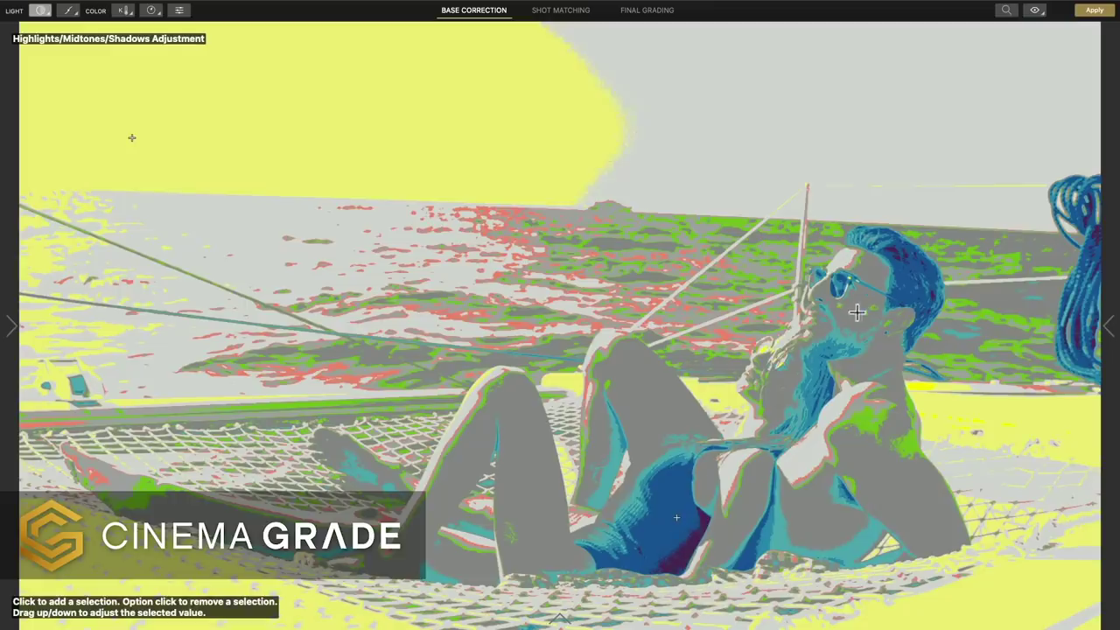
left_click_drag(856, 313, 857, 306)
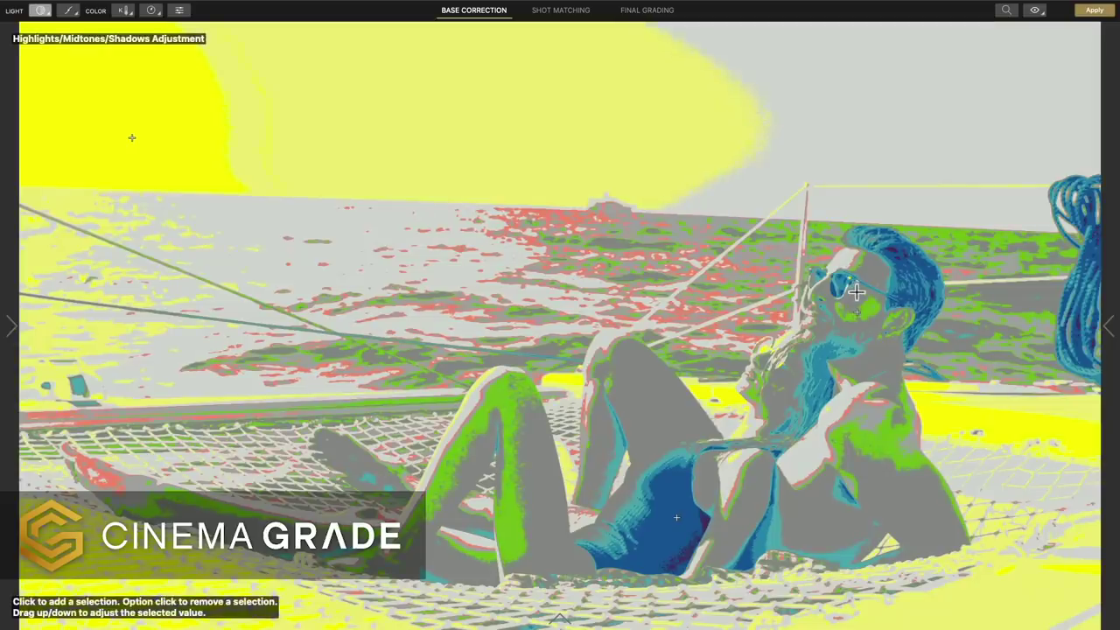
Step: Switch off False Color and select the Hue/Saturation/Luma tool
left_click(208, 6)
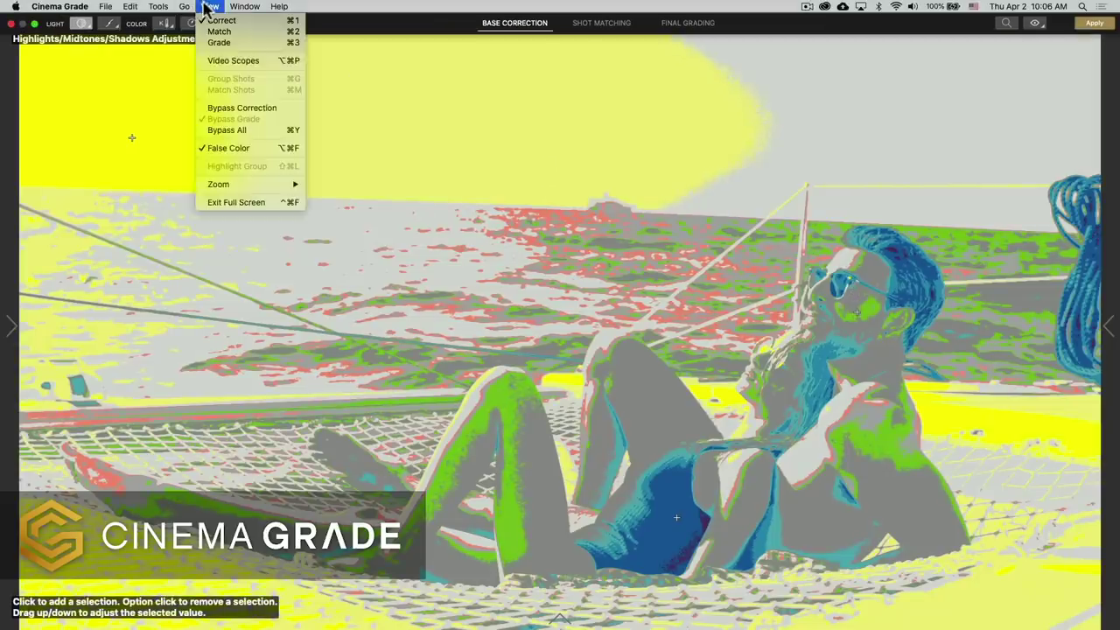
left_click(252, 148)
left_click(153, 10)
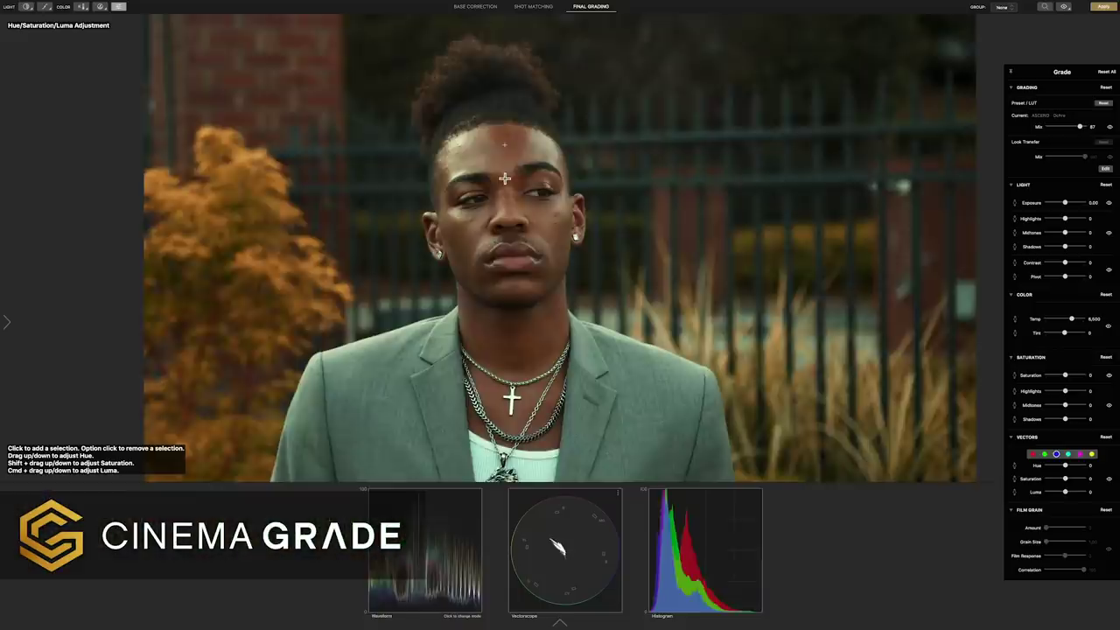
Step: Compare the portrait with Bypass Grade, then match the right dark shot to the left one
left_click(1065, 8)
left_click(1065, 8)
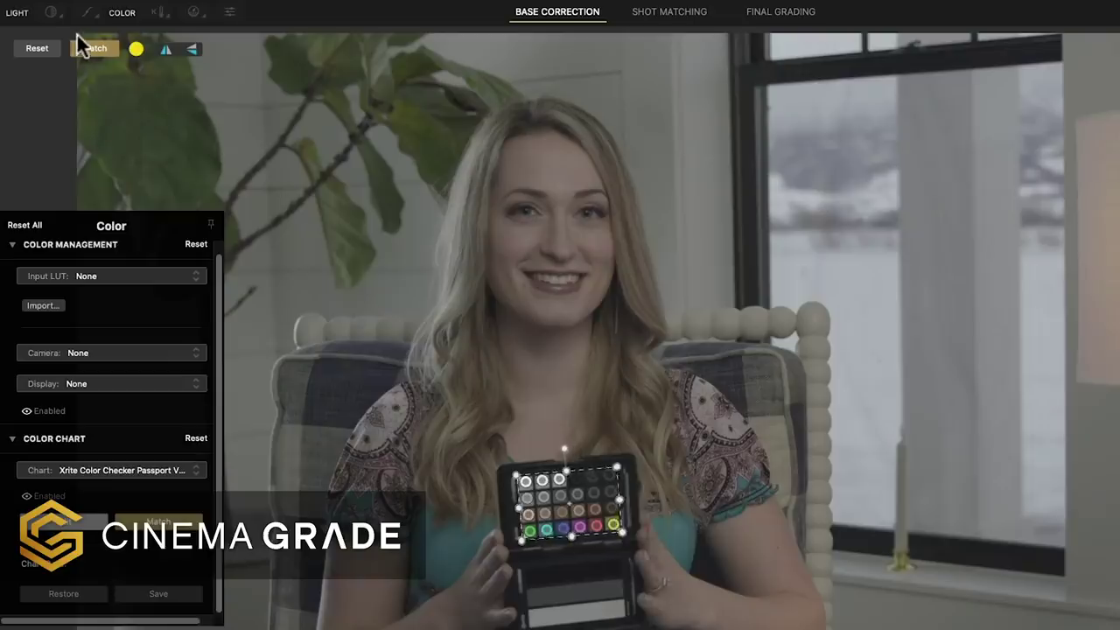
left_click(78, 42)
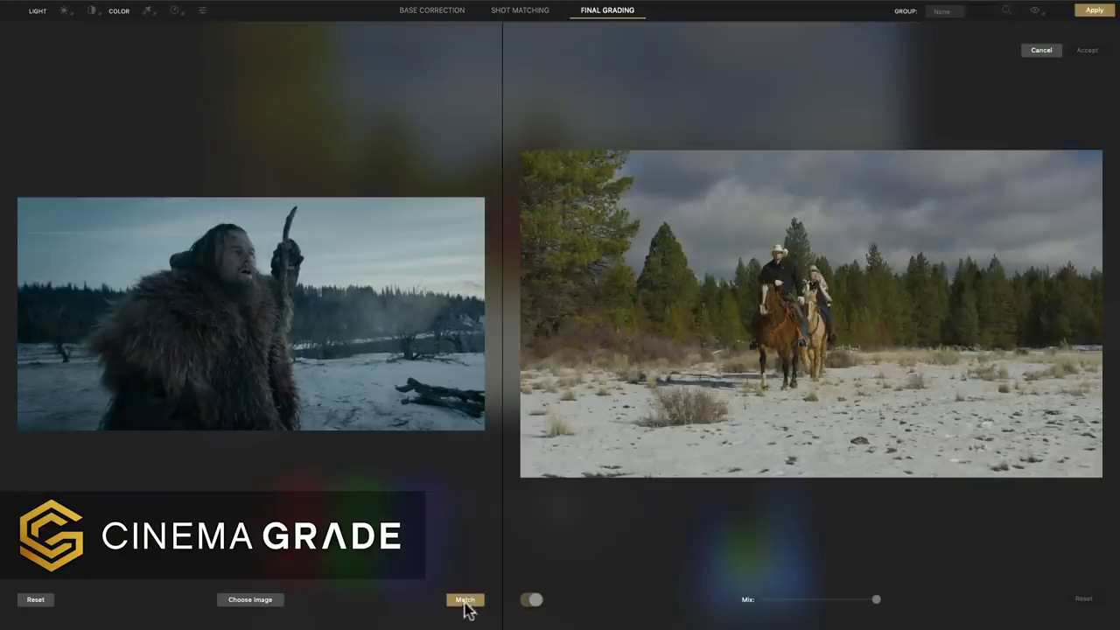
left_click(548, 595)
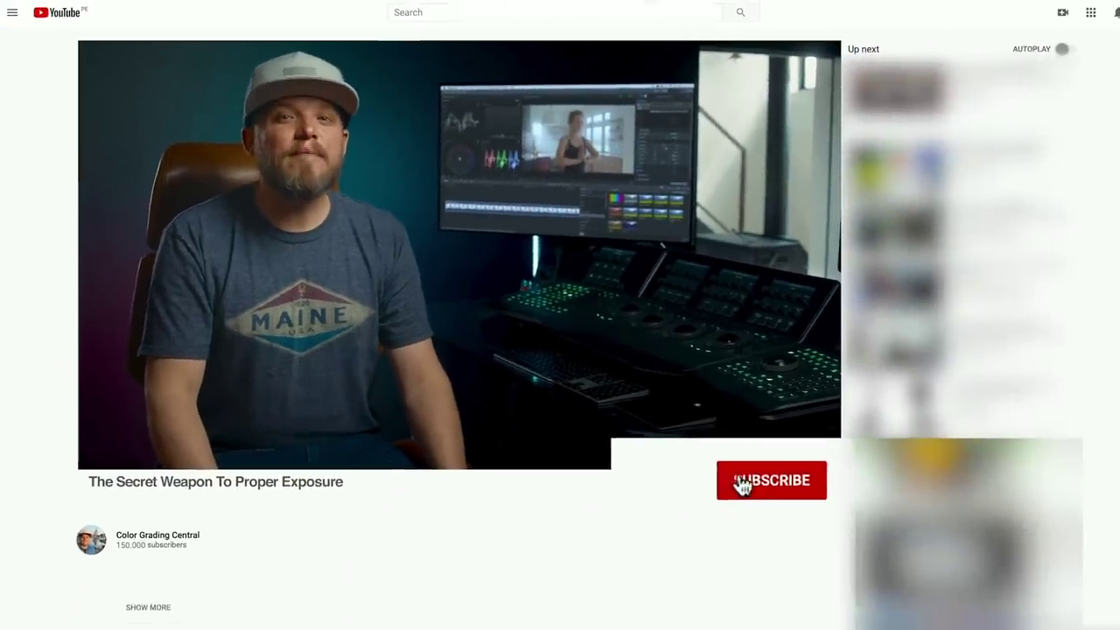
Step: Subscribe to the Color Grading Central channel with notifications set to All
left_click(777, 509)
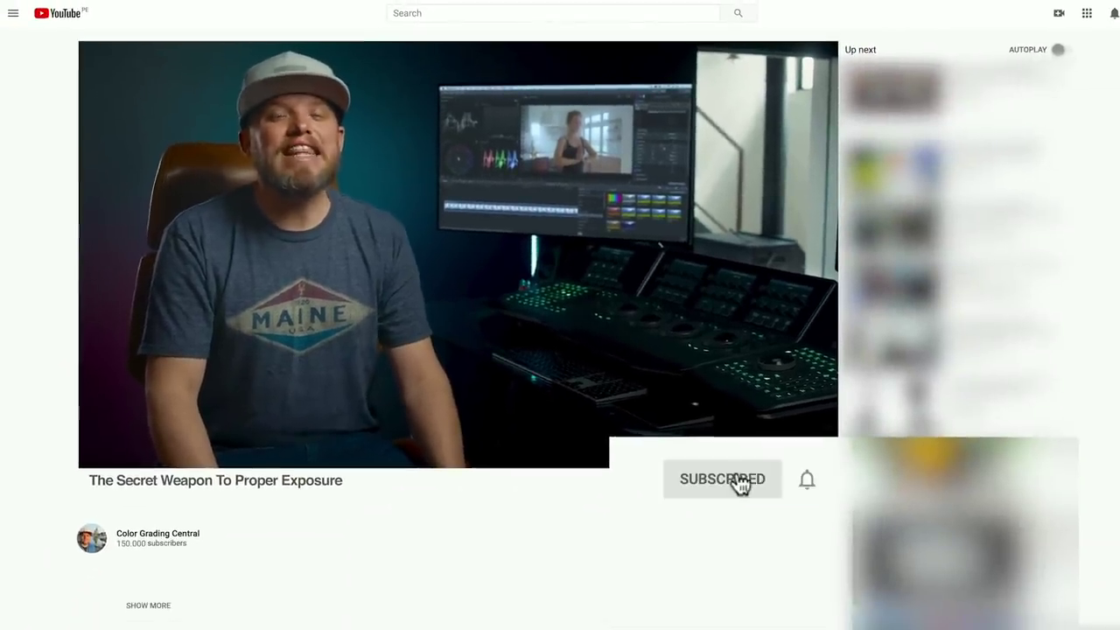
left_click(801, 482)
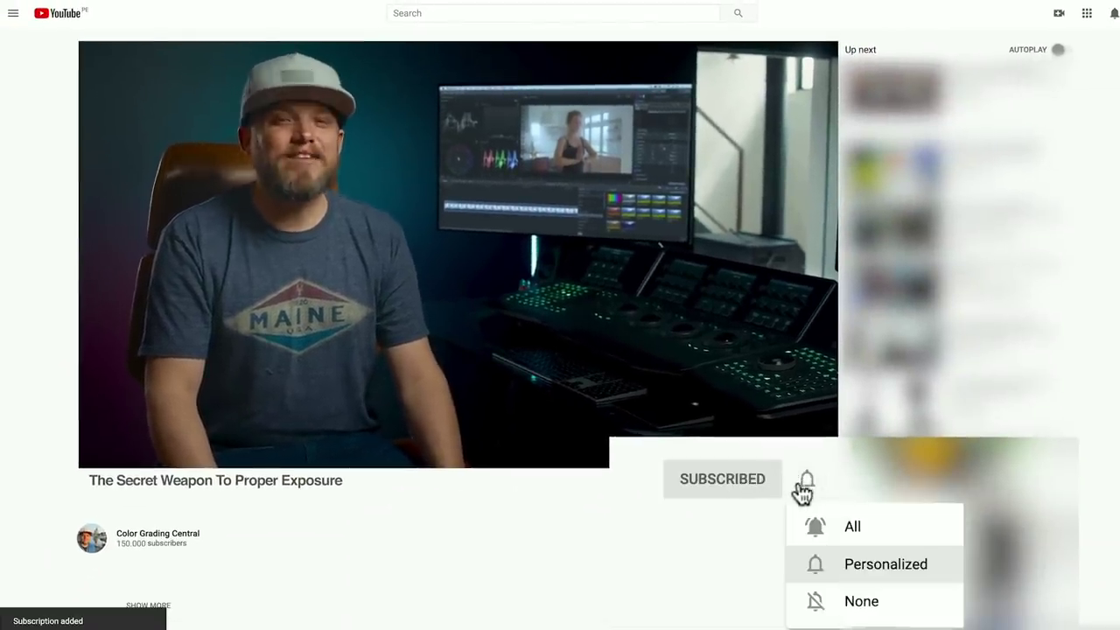
left_click(805, 519)
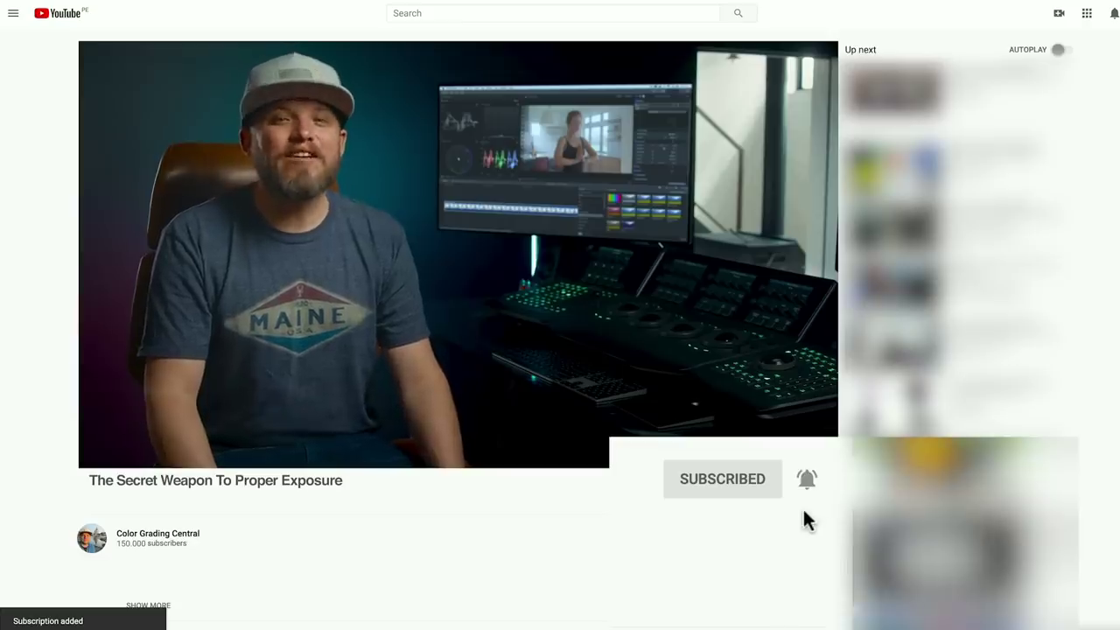